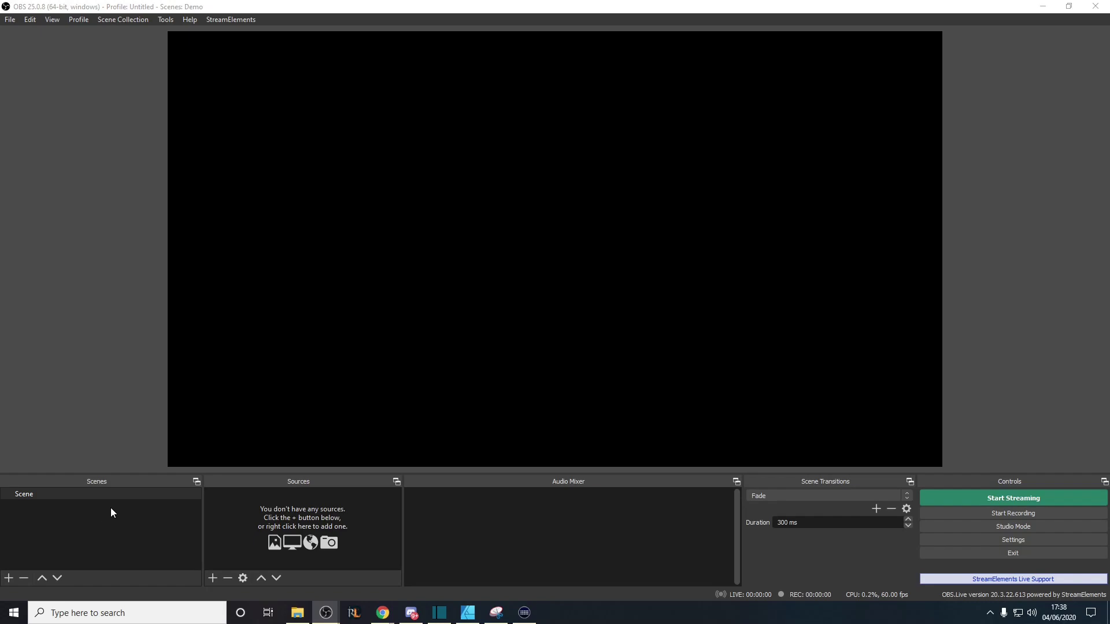
Open the context menu of the scene named Scene in the Scenes dock
right_click(34, 494)
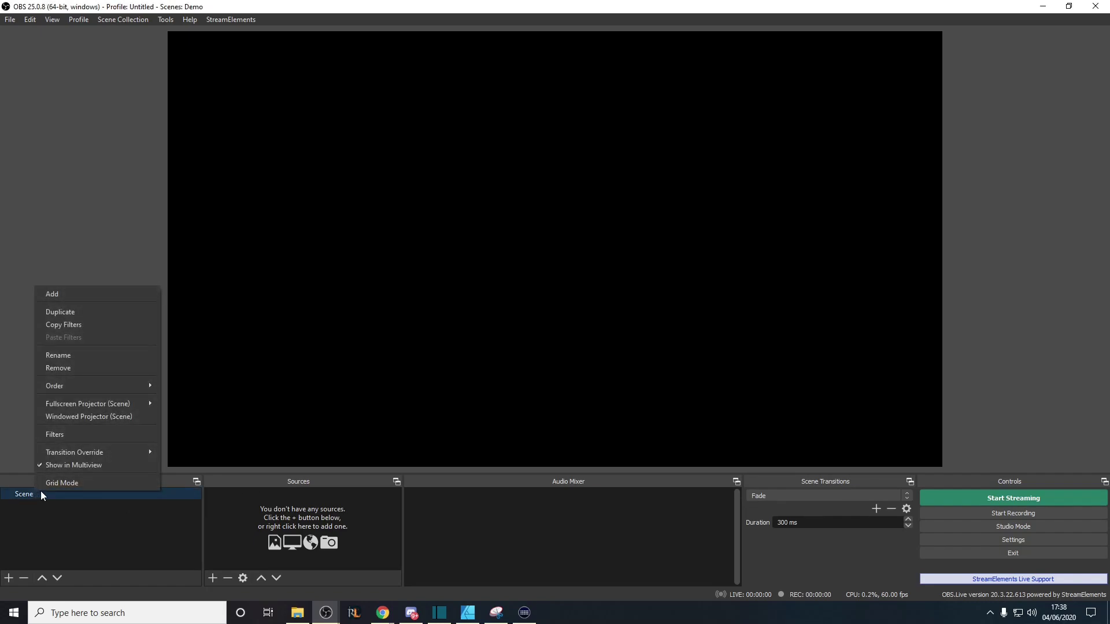
Rename the scene to Face
left_click(85, 355)
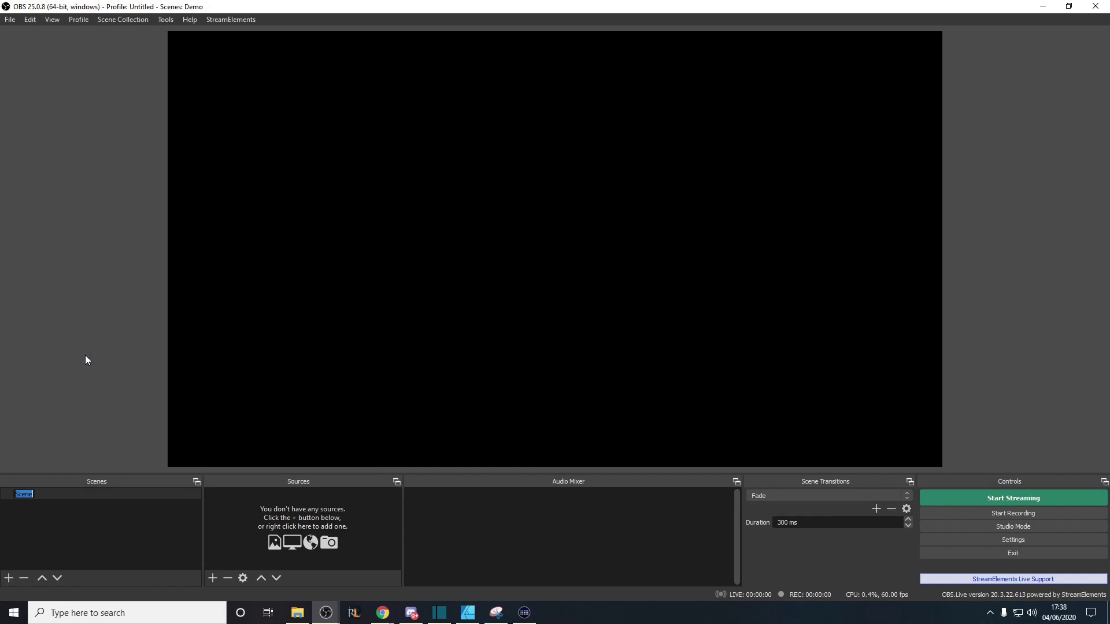
type("Face")
key("Return")
Show the list of source types that can be added to the Face scene
right_click(317, 505)
mouse_move(342, 517)
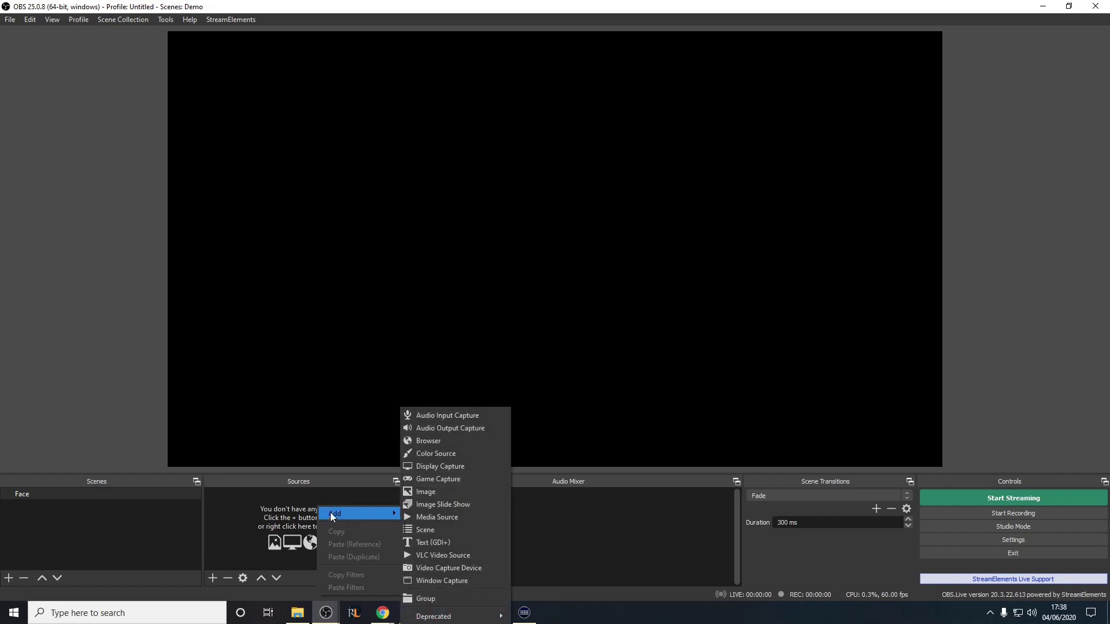
left_click(282, 497)
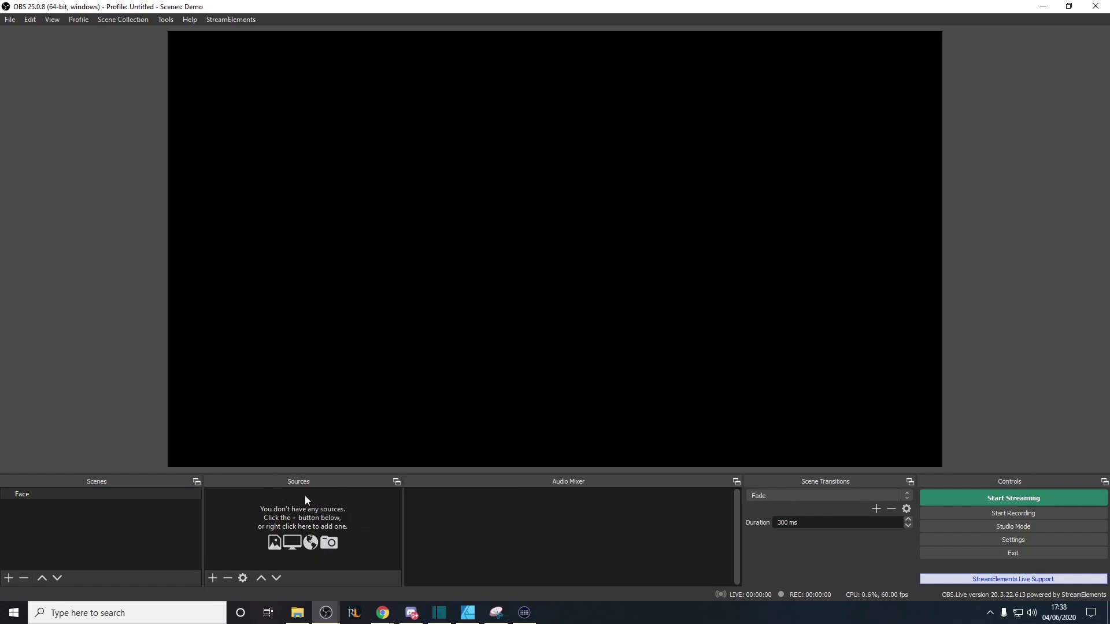
right_click(305, 499)
mouse_move(363, 506)
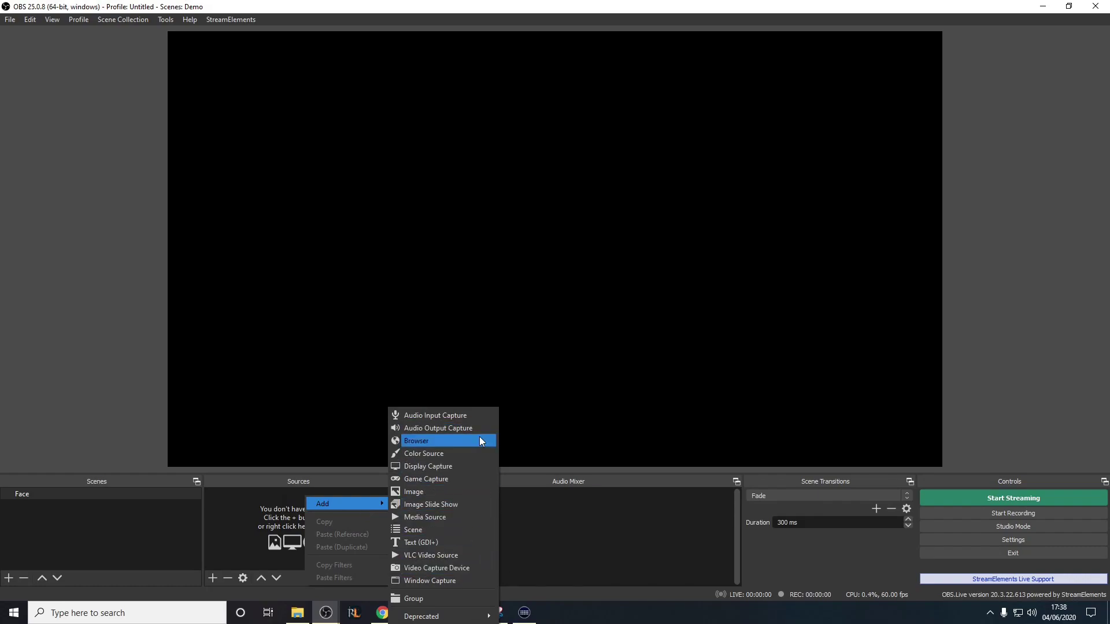
Add a Video Capture Device source named Camera fed from the USB Video Device
left_click(466, 569)
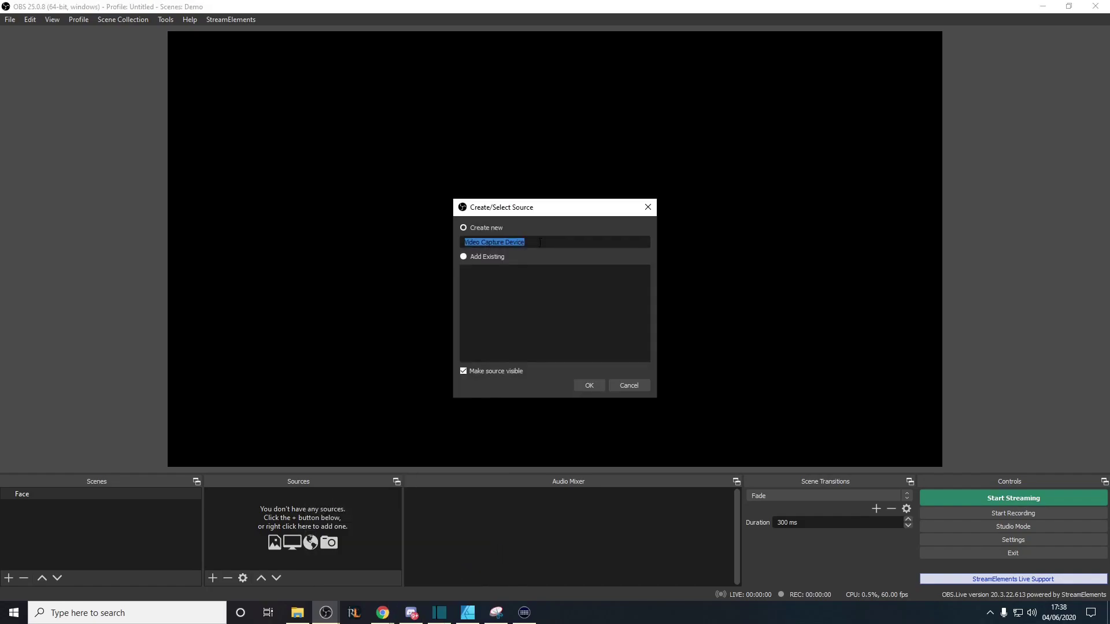
type("Camera")
key("Return")
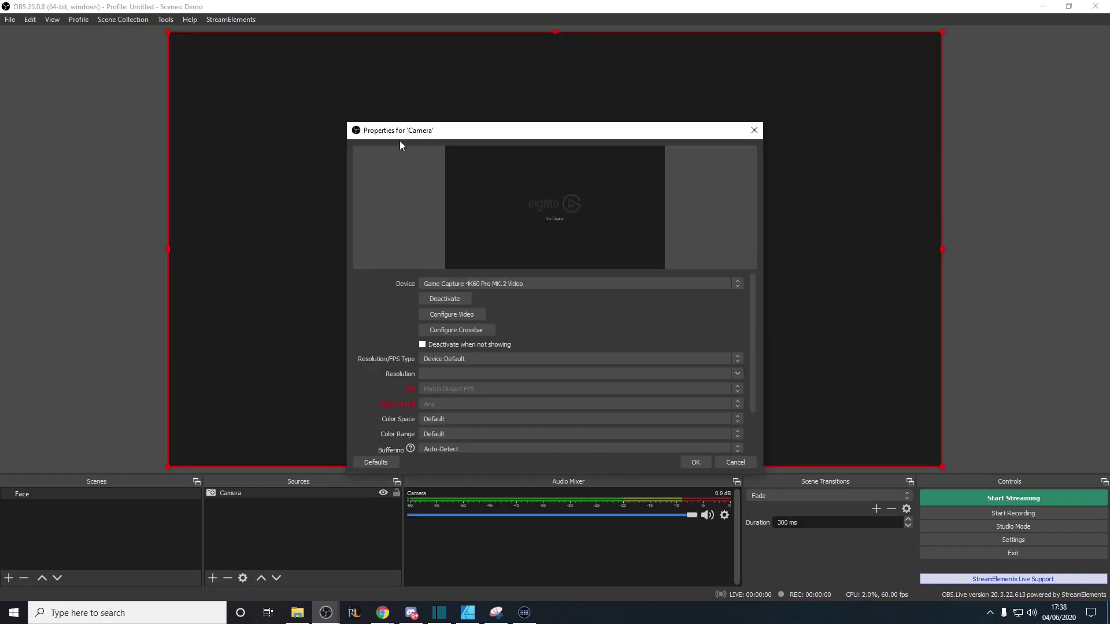
left_click(561, 284)
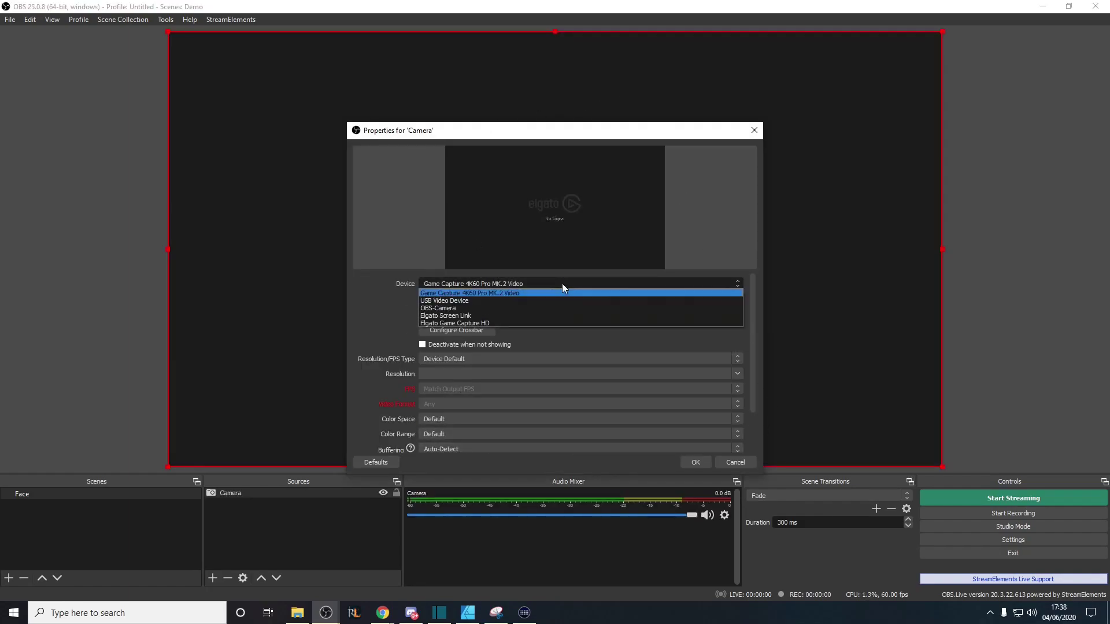
left_click(482, 299)
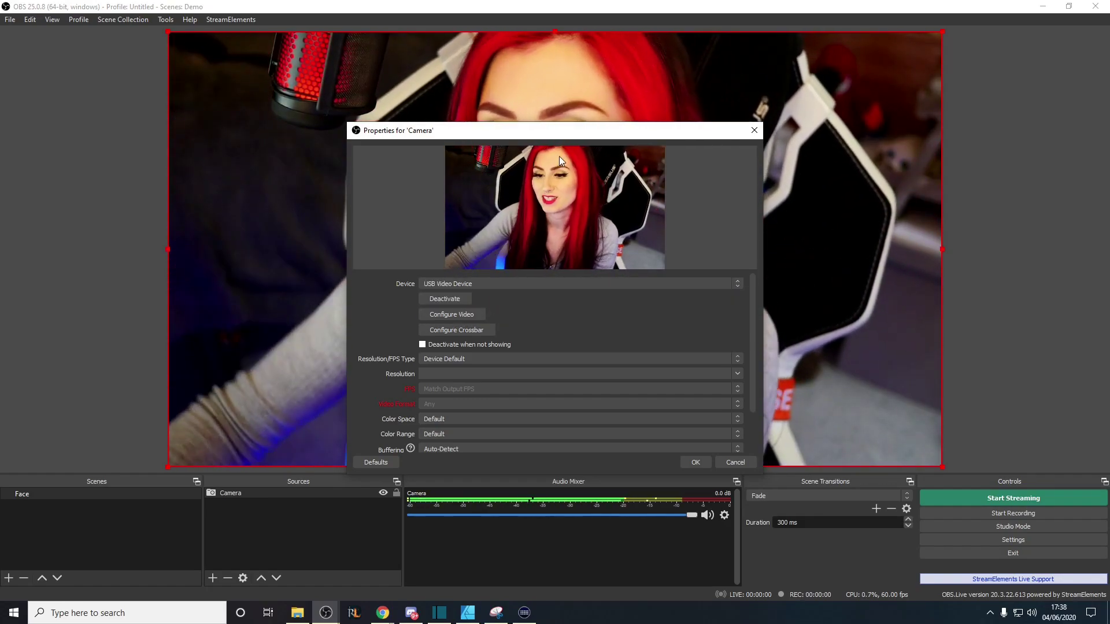
left_click_drag(752, 310, 751, 327)
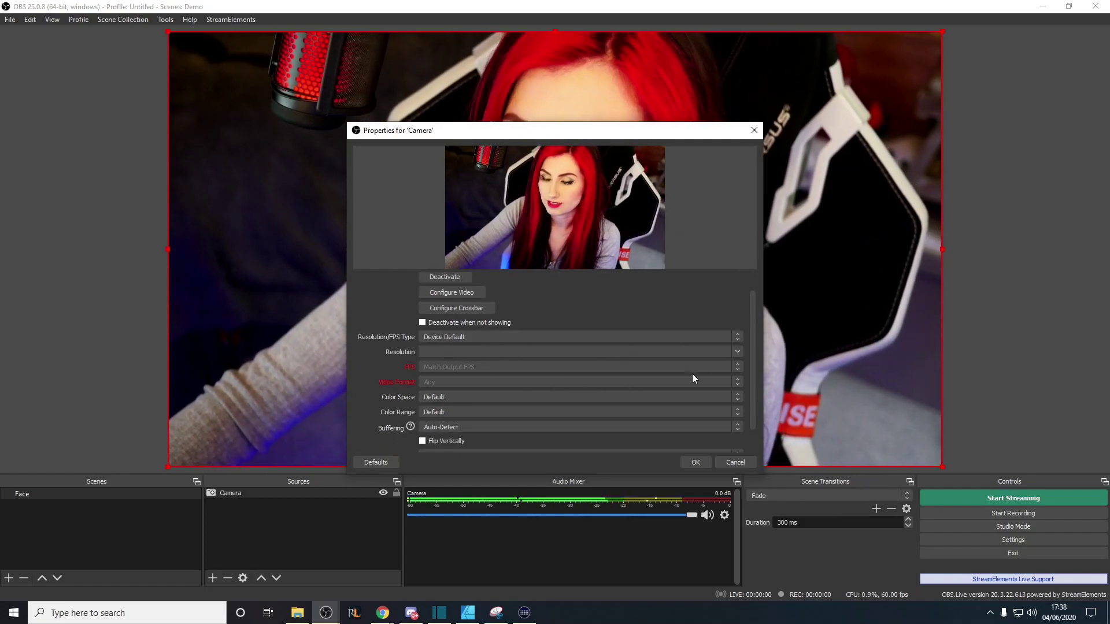
mouse_move(750, 344)
left_mouse_down()
mouse_move(755, 363)
mouse_move(754, 351)
left_mouse_up()
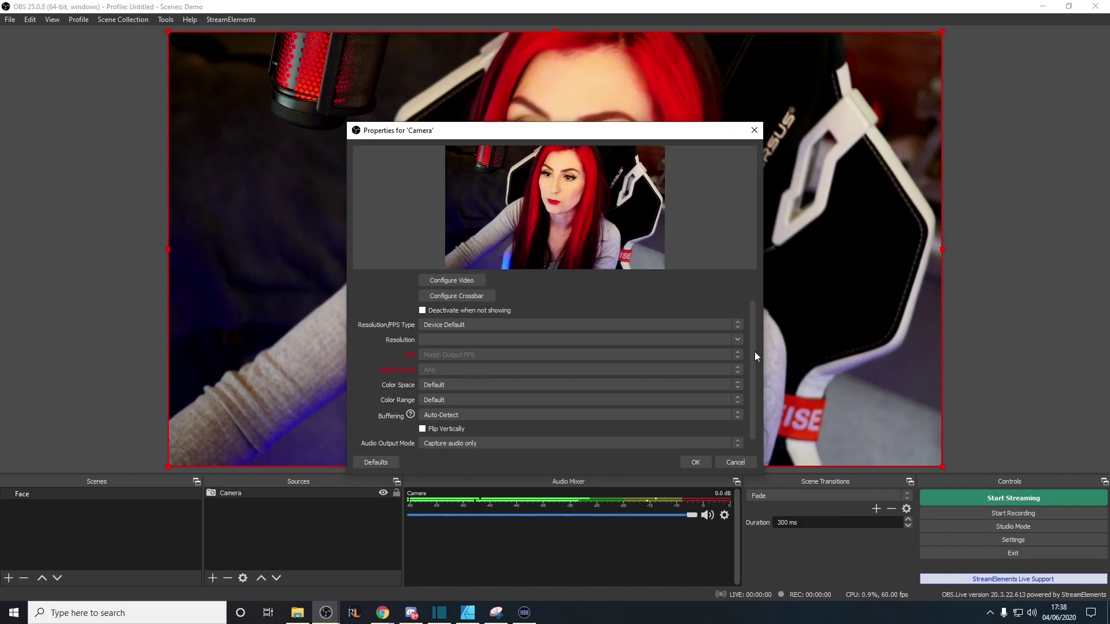
left_click(691, 462)
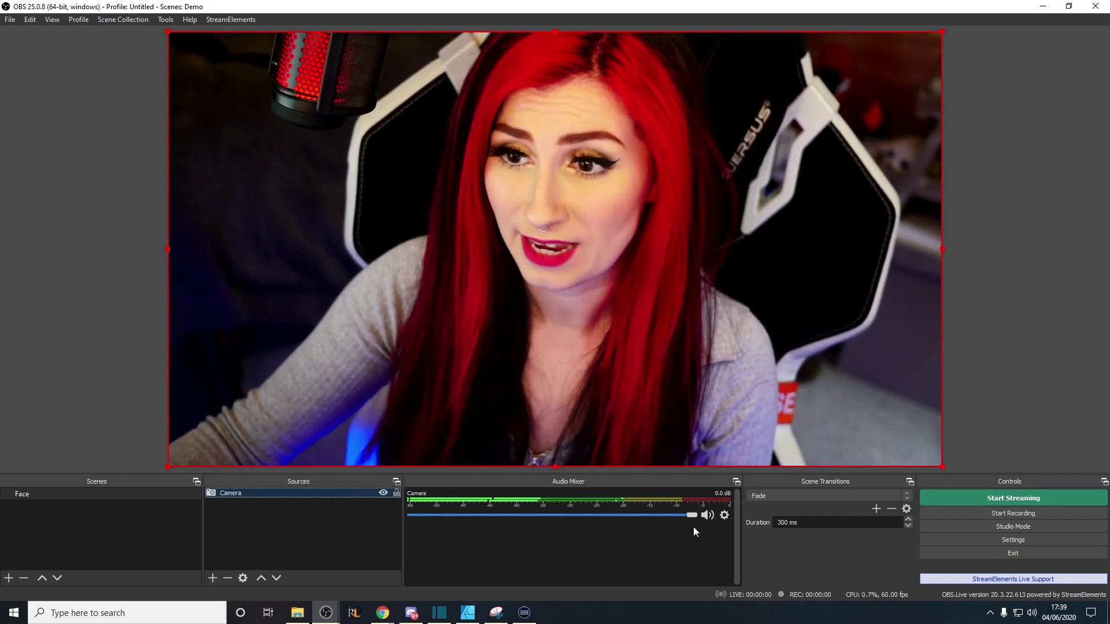
Mute the Camera audio and add an Audio Input Capture named Microphone using the HyperX Quadcast
left_click(707, 515)
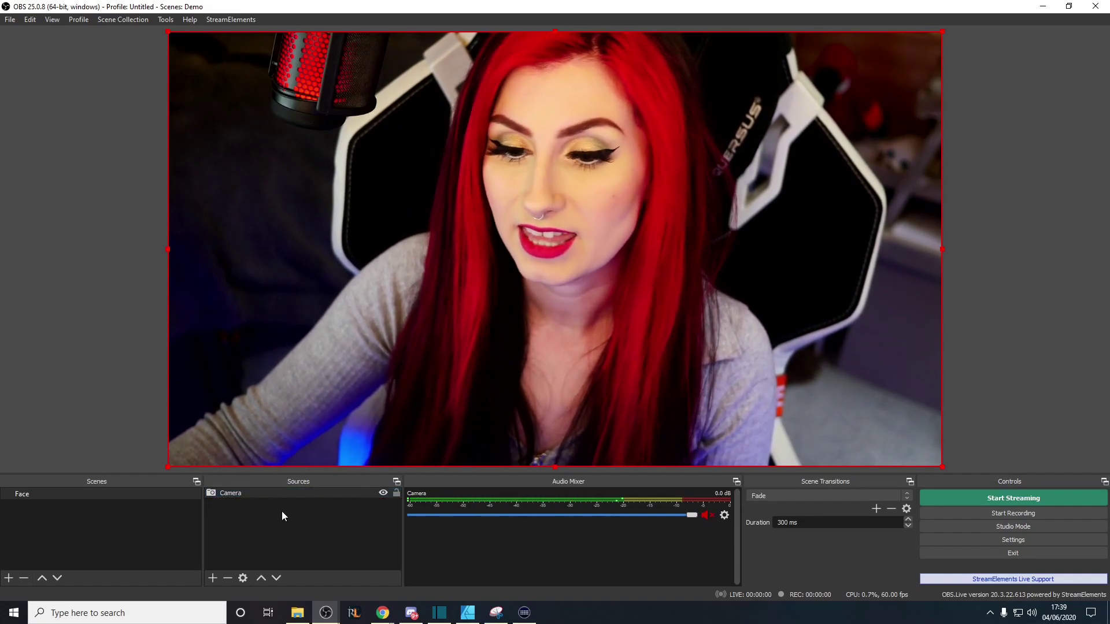
right_click(282, 511)
mouse_move(295, 520)
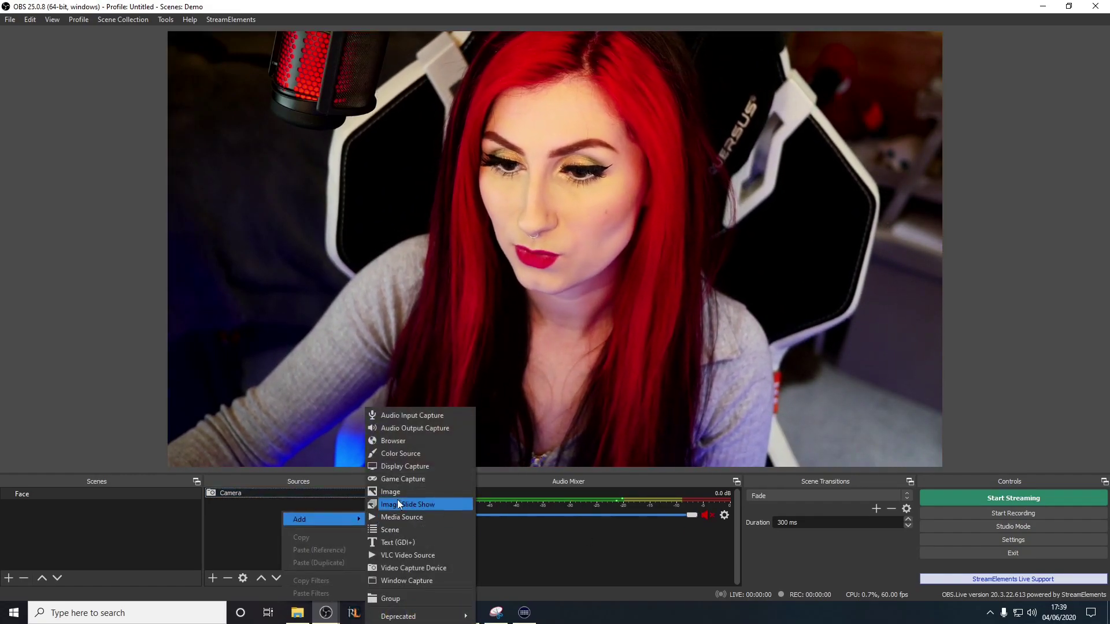
left_click(426, 416)
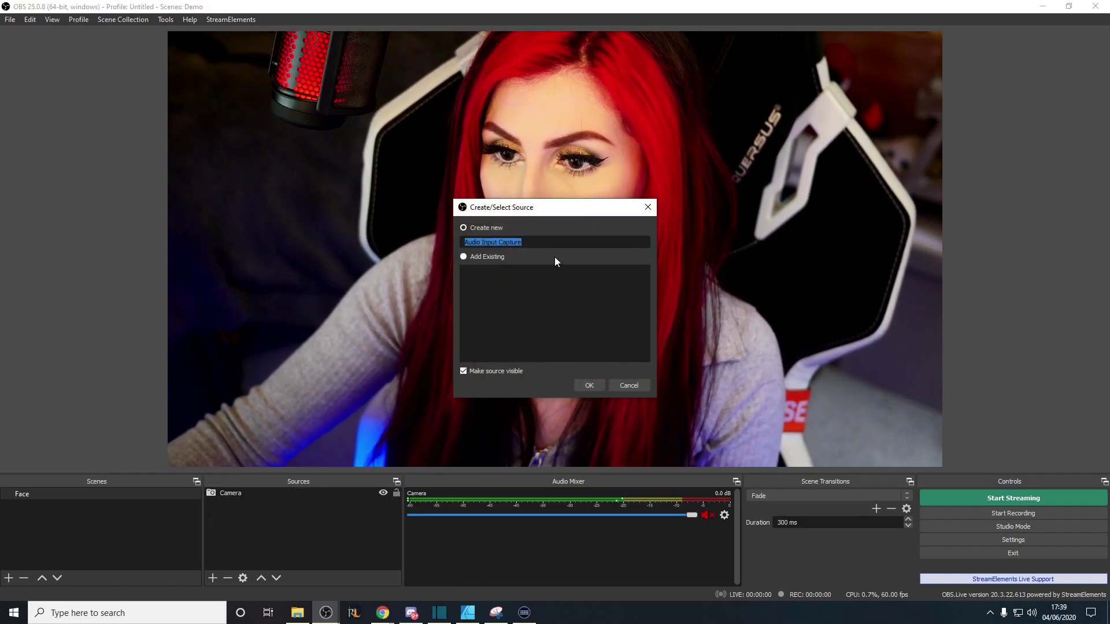
type("Microphone")
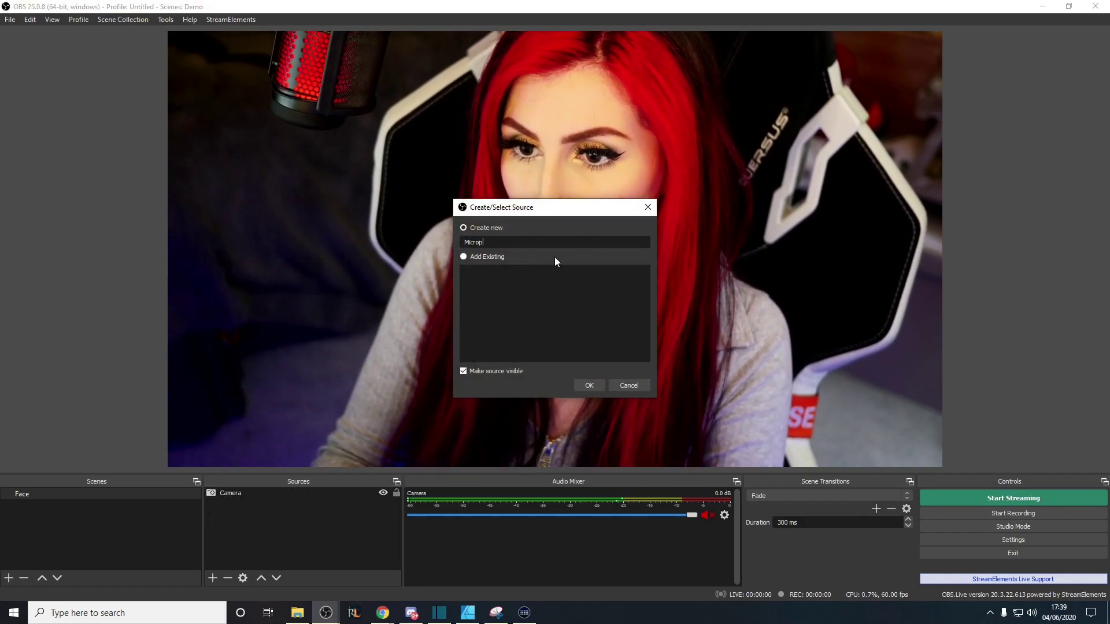
key("Return")
left_click(455, 157)
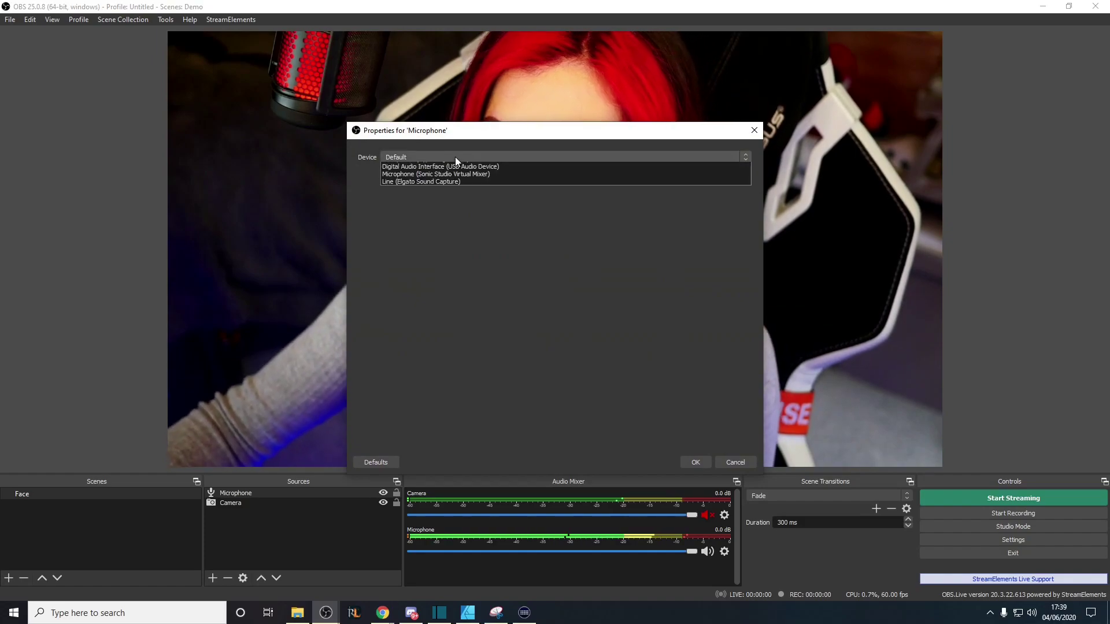
left_click(462, 181)
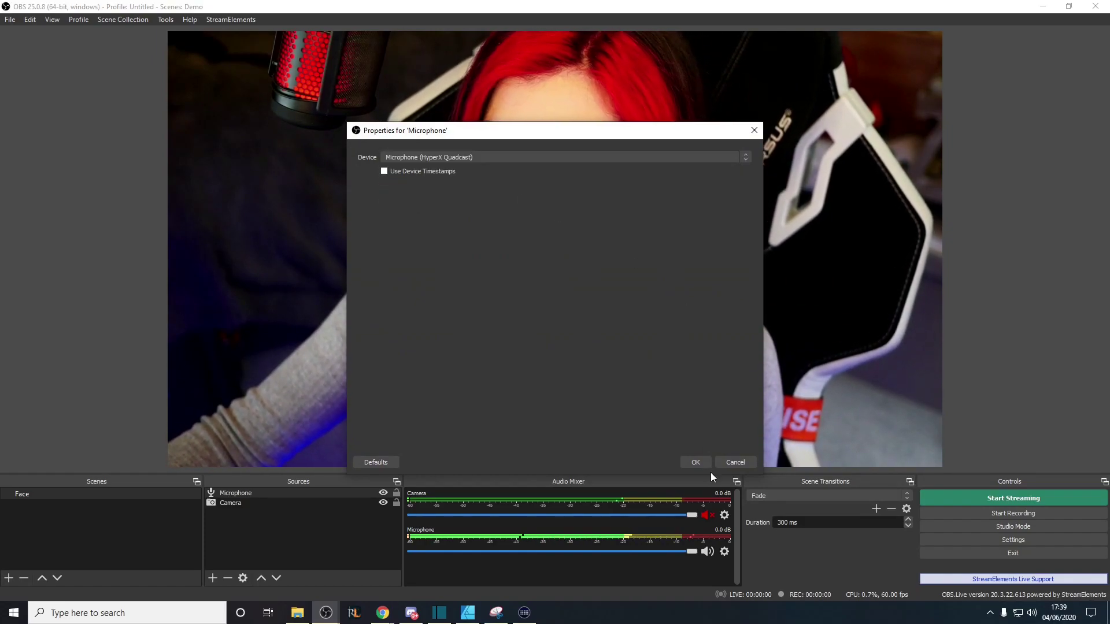
left_click(695, 462)
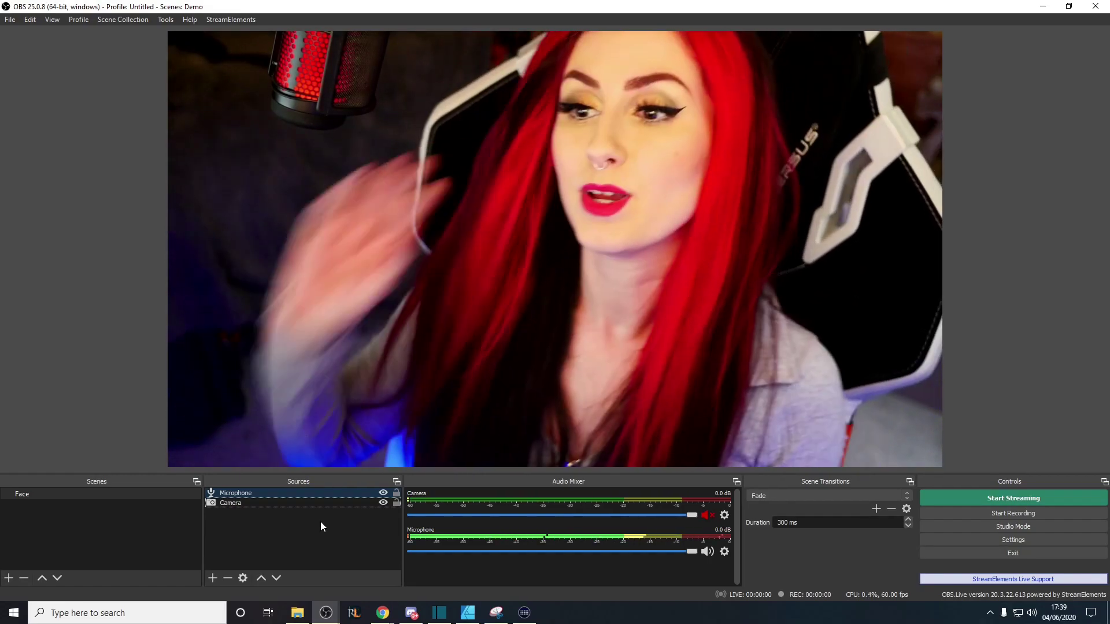
Bring up the add-source list again, then dismiss it
right_click(321, 526)
mouse_move(343, 530)
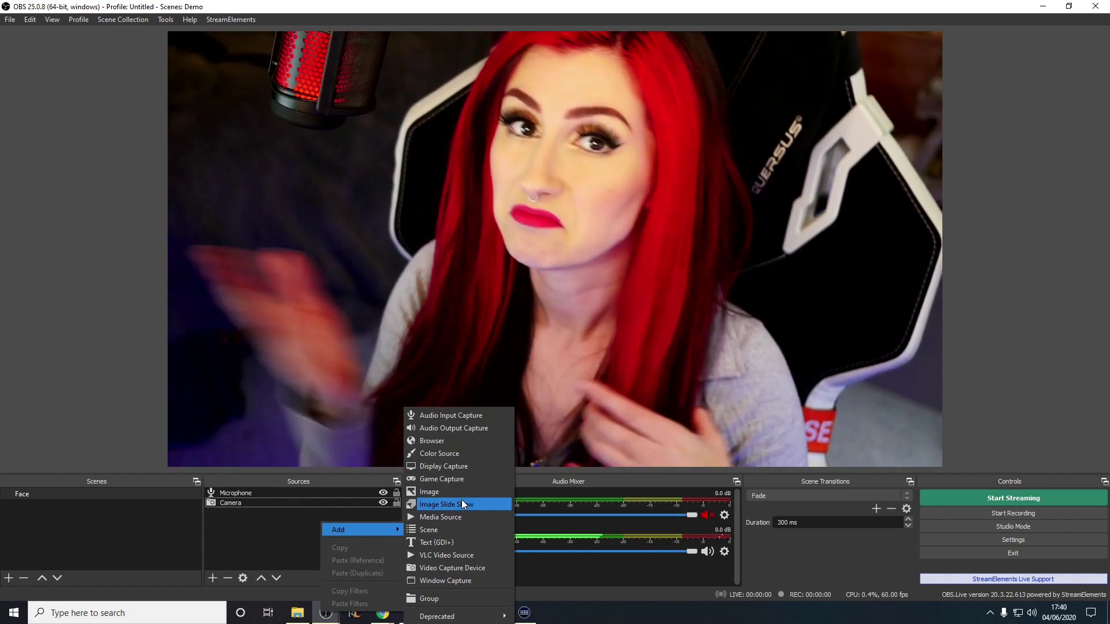
left_click(271, 532)
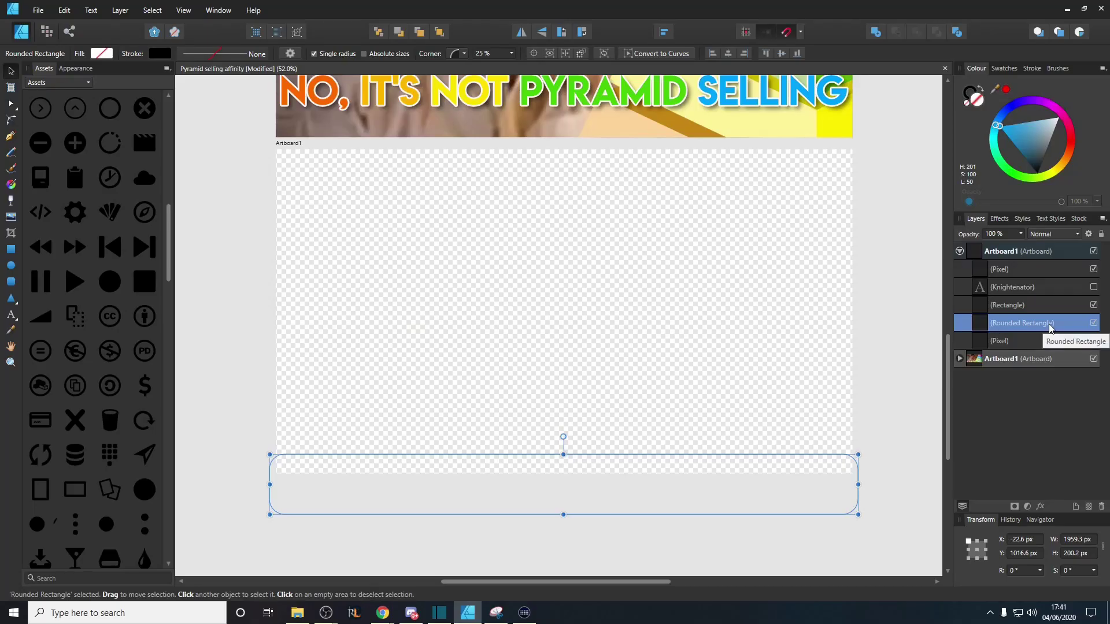
Duplicate the channel name text, enlarge it onto the orange bar, and adjust its shadow offset
key("ctrl+v")
scroll(405, 333, "up", 1)
left_click_drag(433, 335, 565, 349)
left_click_drag(488, 340, 580, 476)
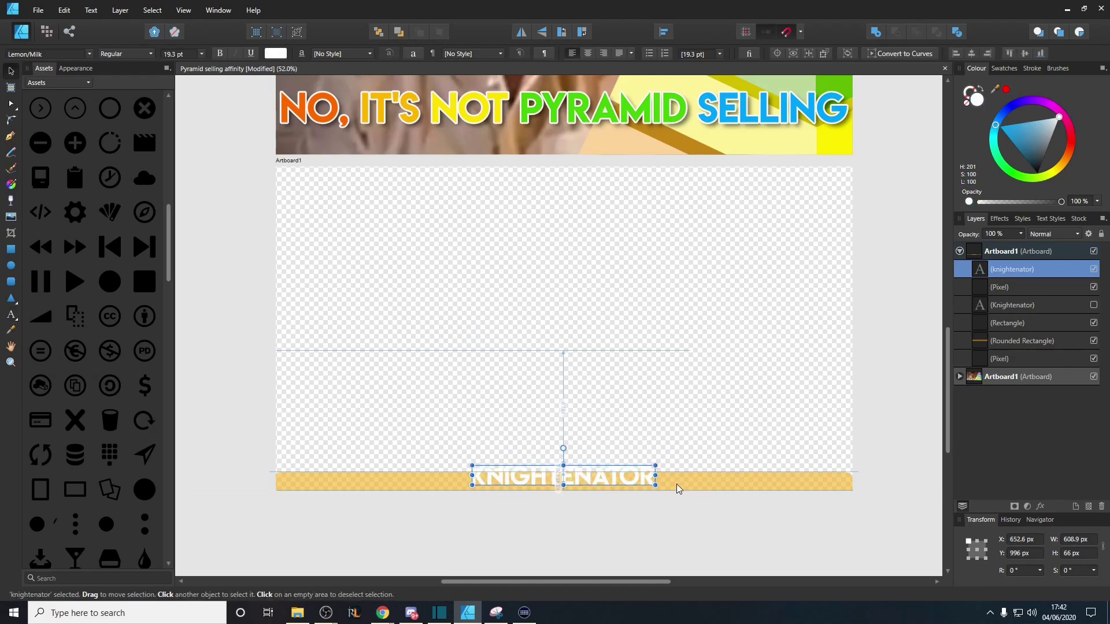
left_click(998, 219)
left_click_drag(993, 342, 1003, 349)
Place the Twitter, Twitch and YouTube icons from the Social assets along the bar
left_click(58, 83)
left_click(76, 160)
left_click_drag(75, 156, 300, 474)
left_click_drag(41, 133, 336, 475)
left_click_drag(145, 122, 368, 475)
Make the Twitch icon white, adjust its outline colour, and start exporting the overlay
left_click(334, 475)
scroll(1028, 376, "down", 1)
left_click(972, 399)
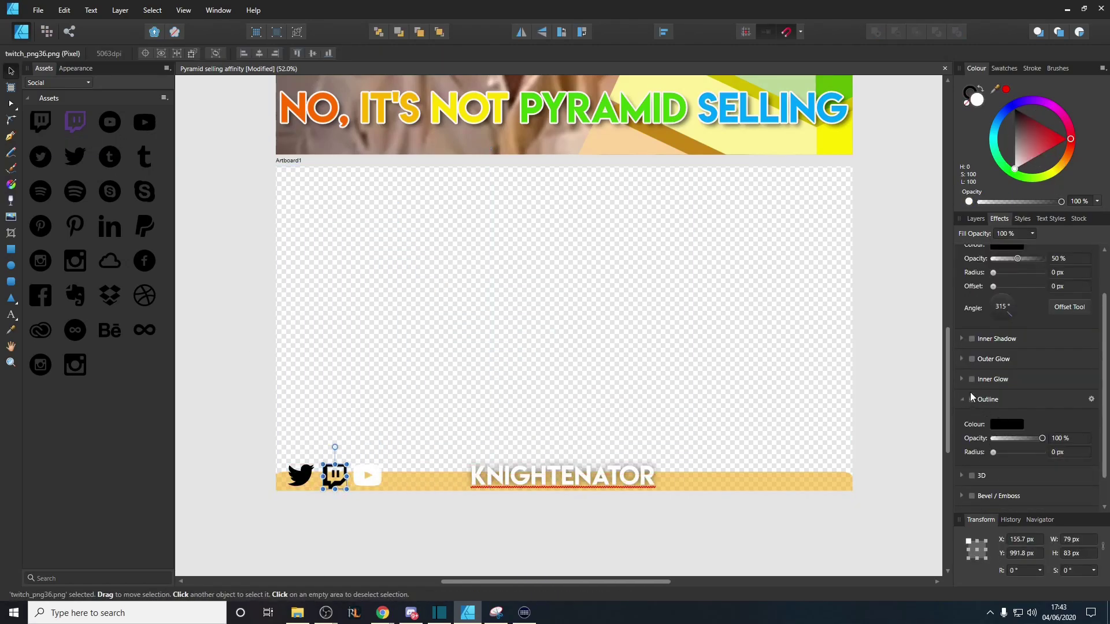
scroll(1029, 376, "down", 1)
left_click(1006, 506)
left_click(934, 487)
left_click(38, 10)
left_click(72, 202)
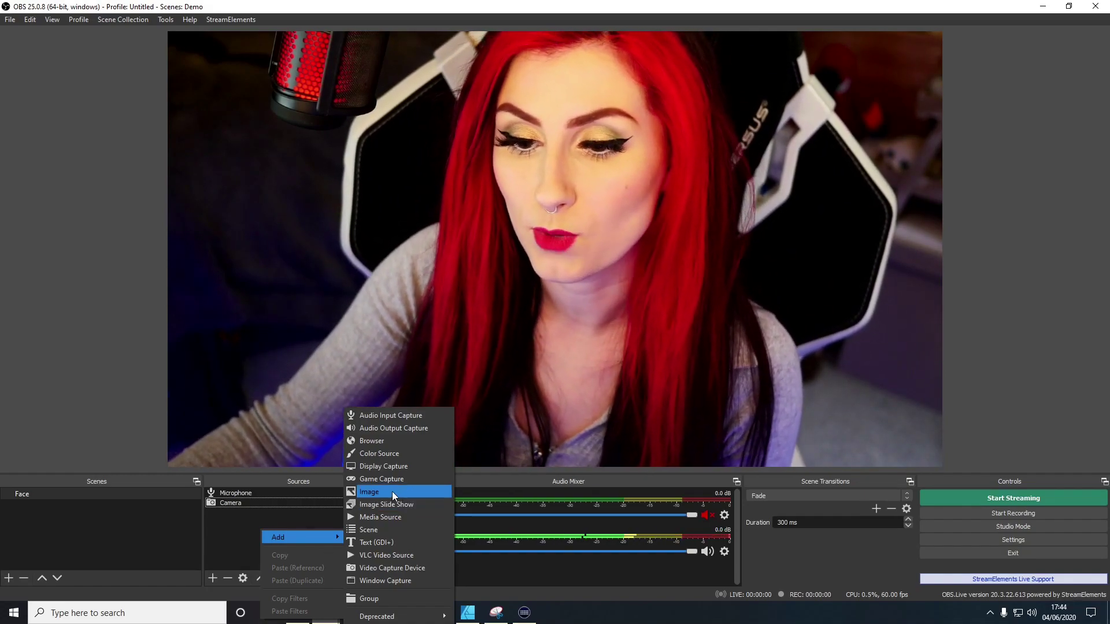
Add an Image source named Overlay loaded with Demo.png over the camera
left_click(392, 492)
type("Overlay")
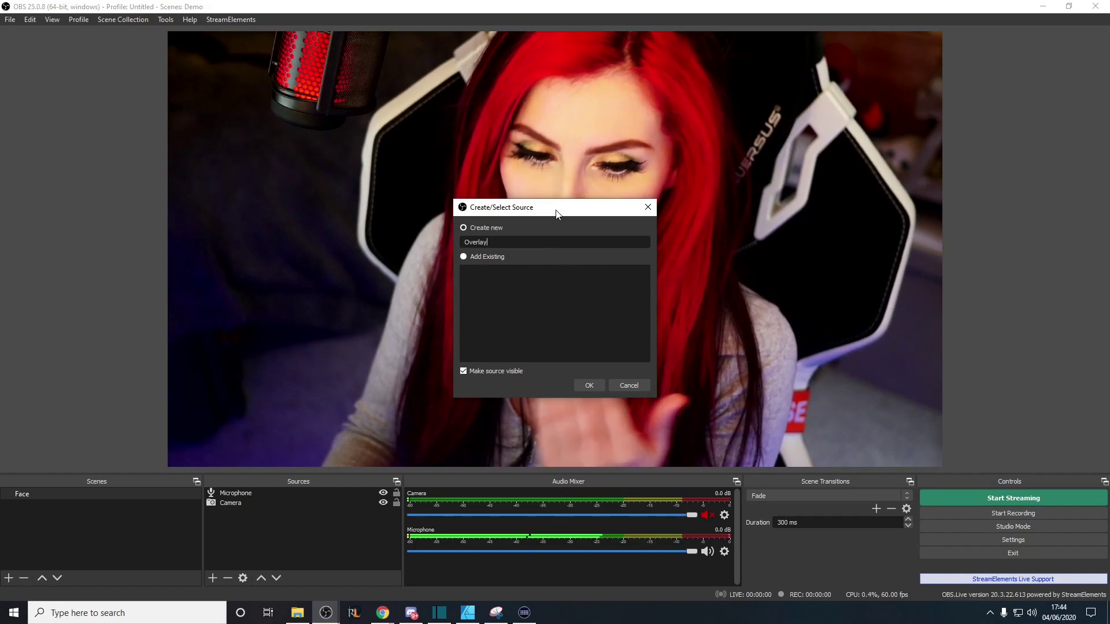
key("Return")
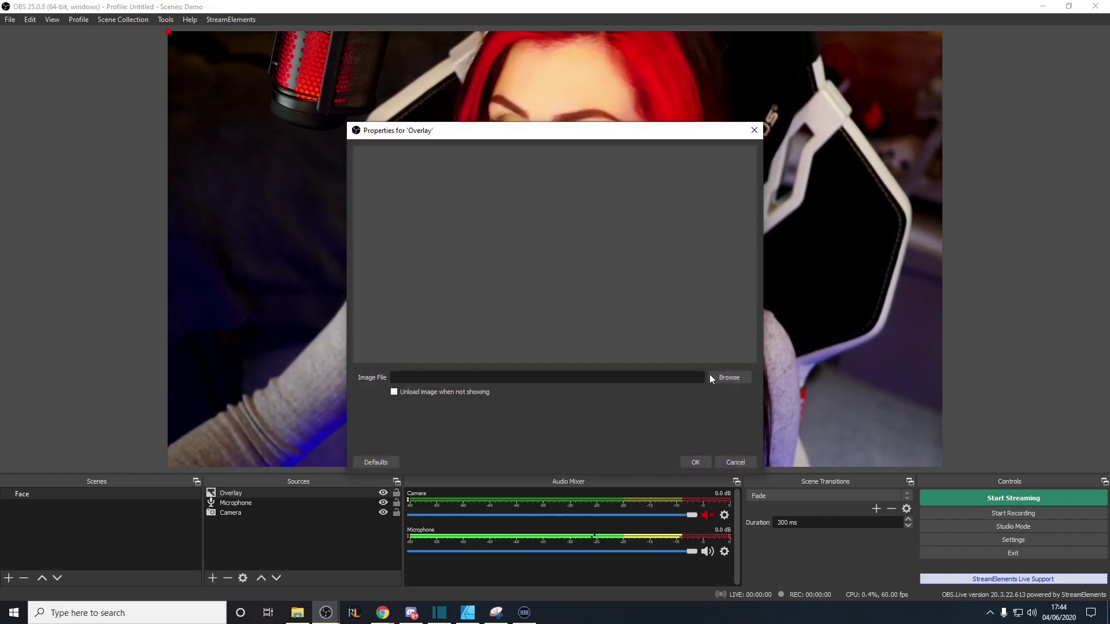
left_click(717, 379)
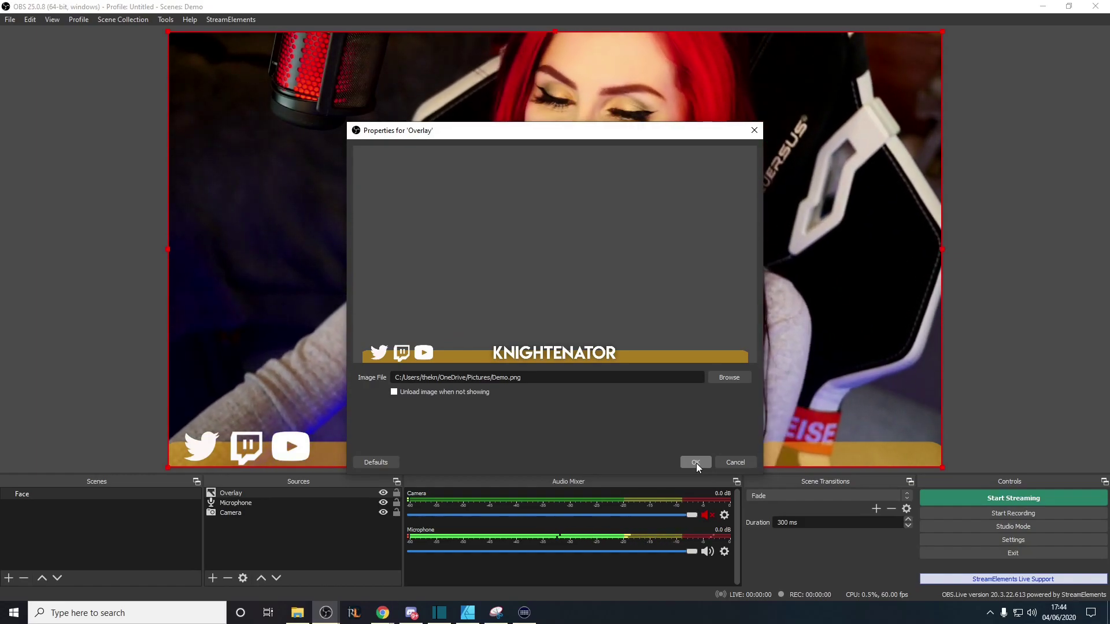
left_click(696, 462)
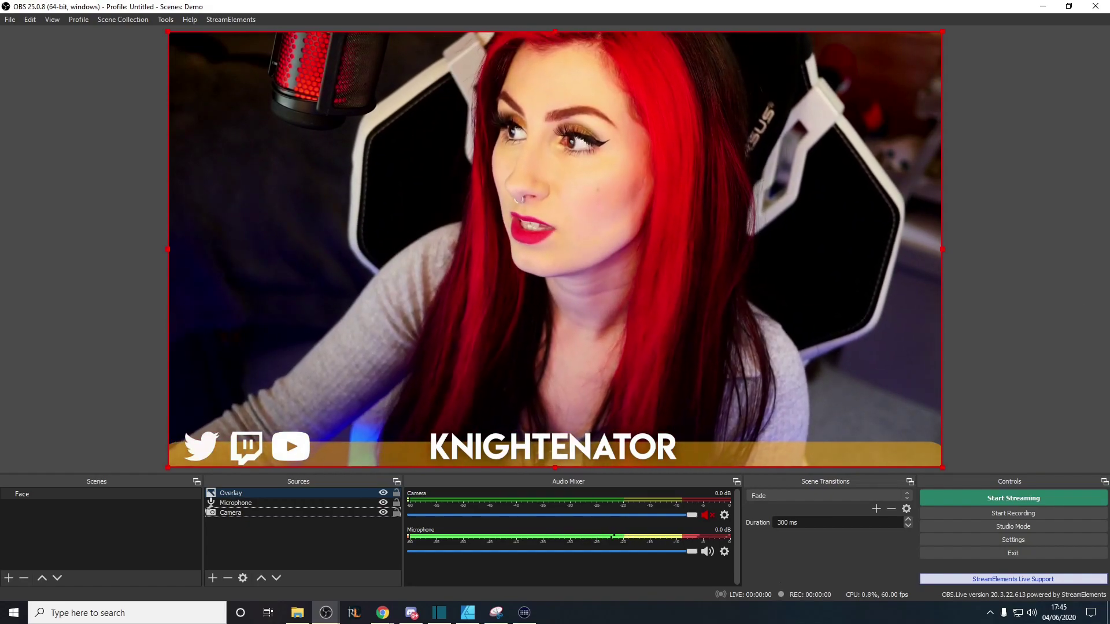
In the browser, start a blank StreamElements overlay and add an AlertBox widget
key("alt+Tab")
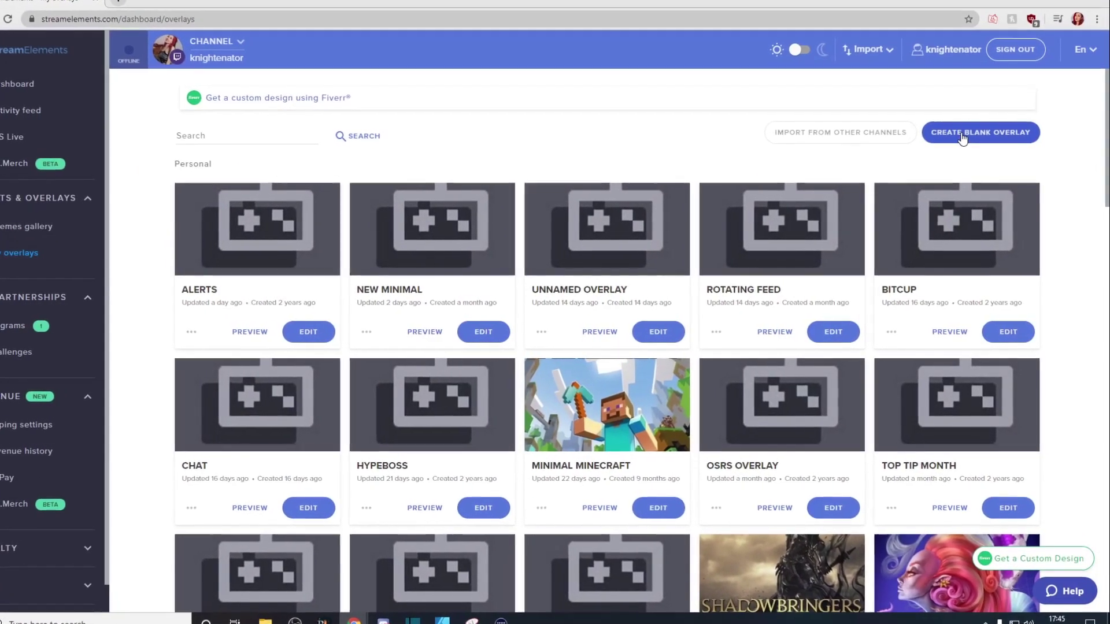
left_click(960, 133)
left_click(687, 364)
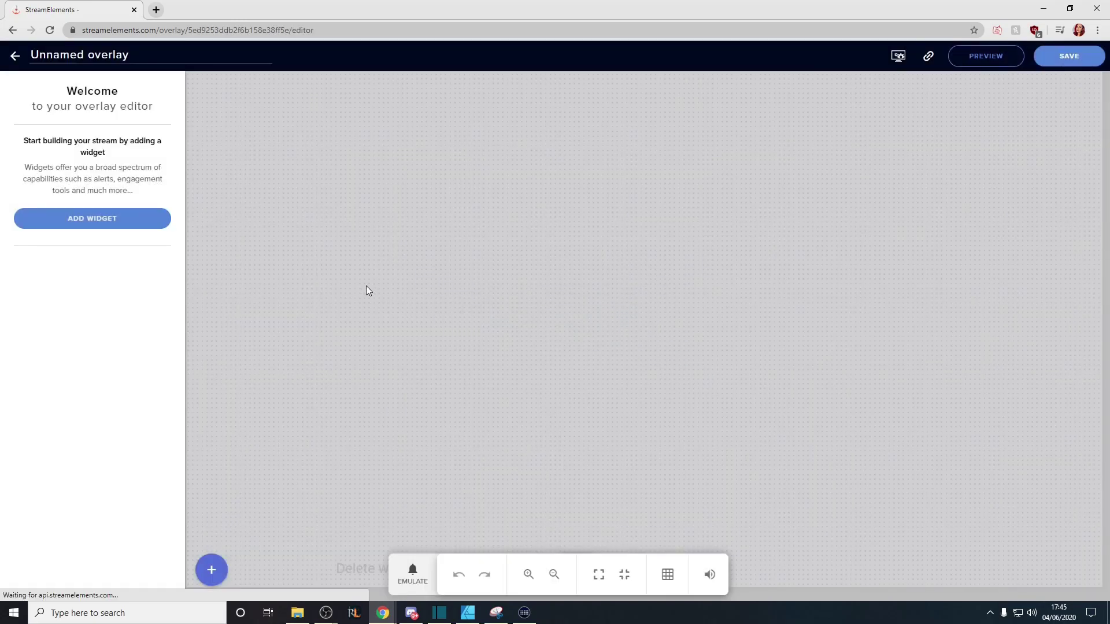
left_click(114, 224)
mouse_move(260, 328)
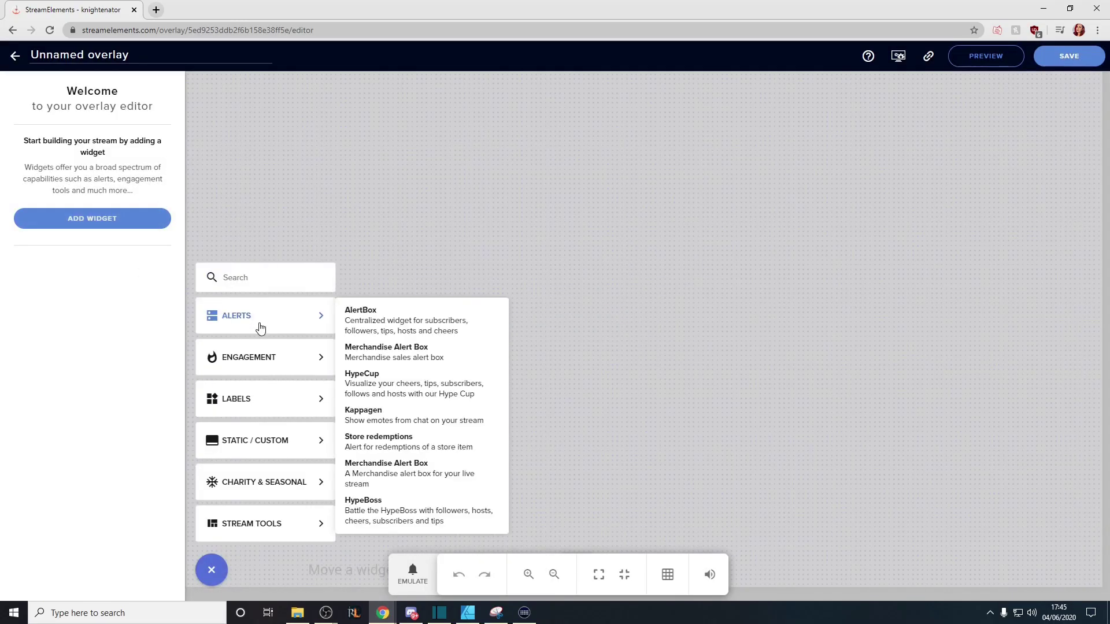
left_click(406, 327)
Position the alert widget right of centre, save the overlay as Demo Alerts, and minimize the browser
left_click_drag(306, 168, 478, 221)
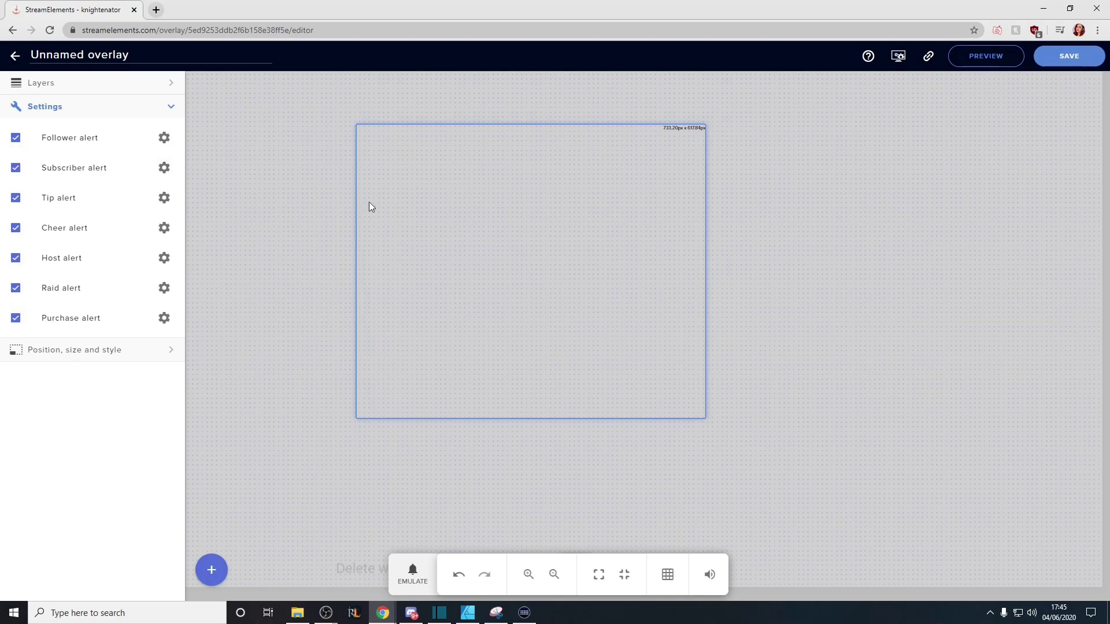
left_click_drag(461, 211, 608, 241)
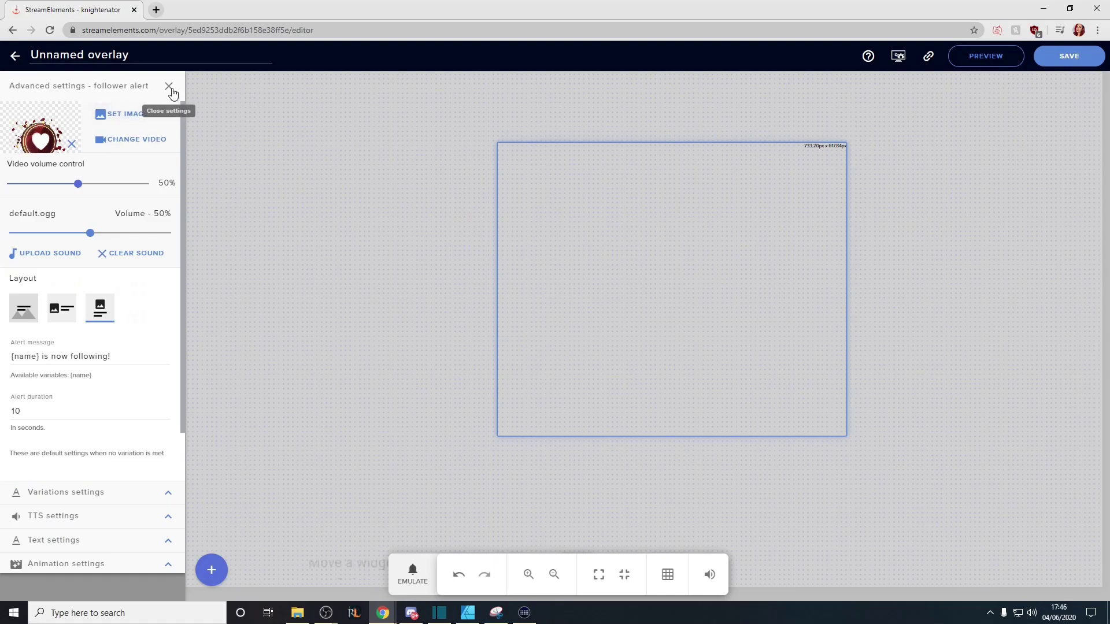
left_click(172, 93)
left_click(1046, 68)
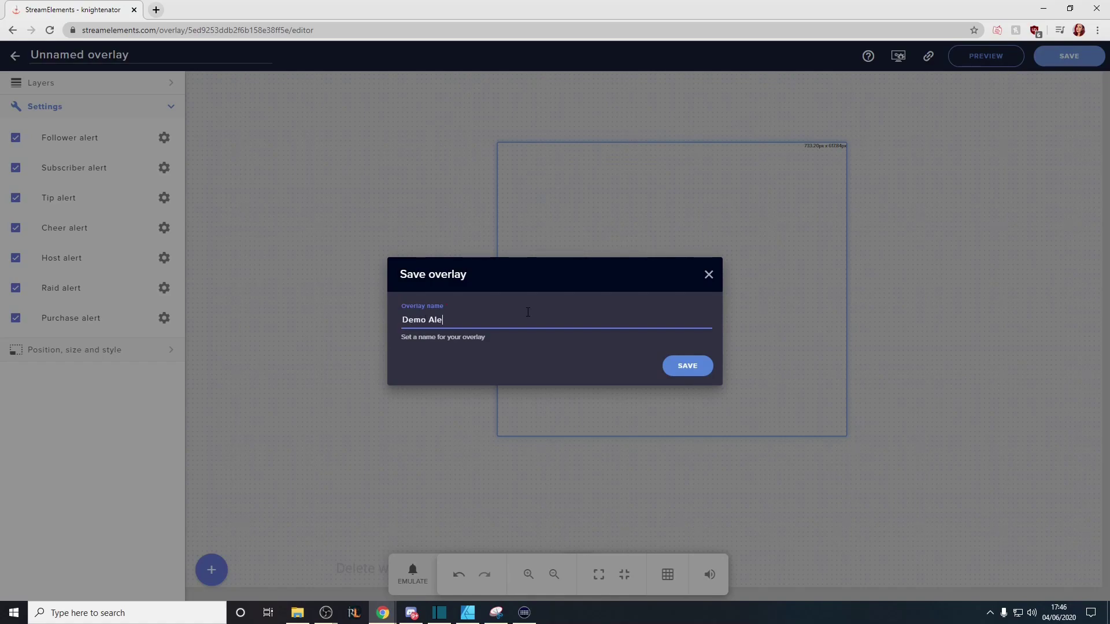
key("Return")
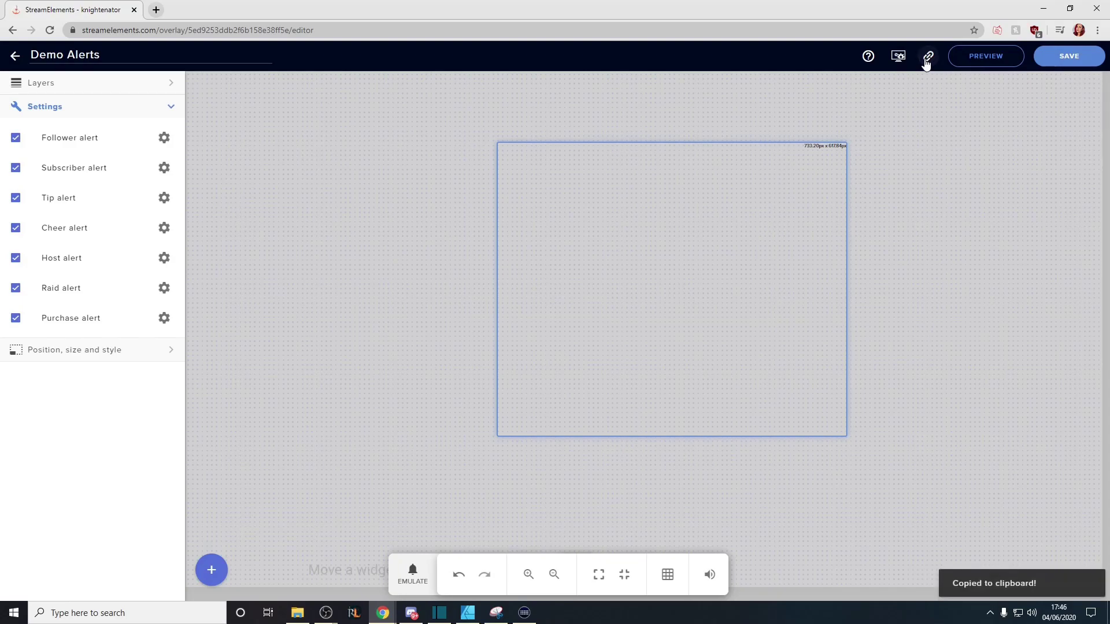
left_click(1043, 8)
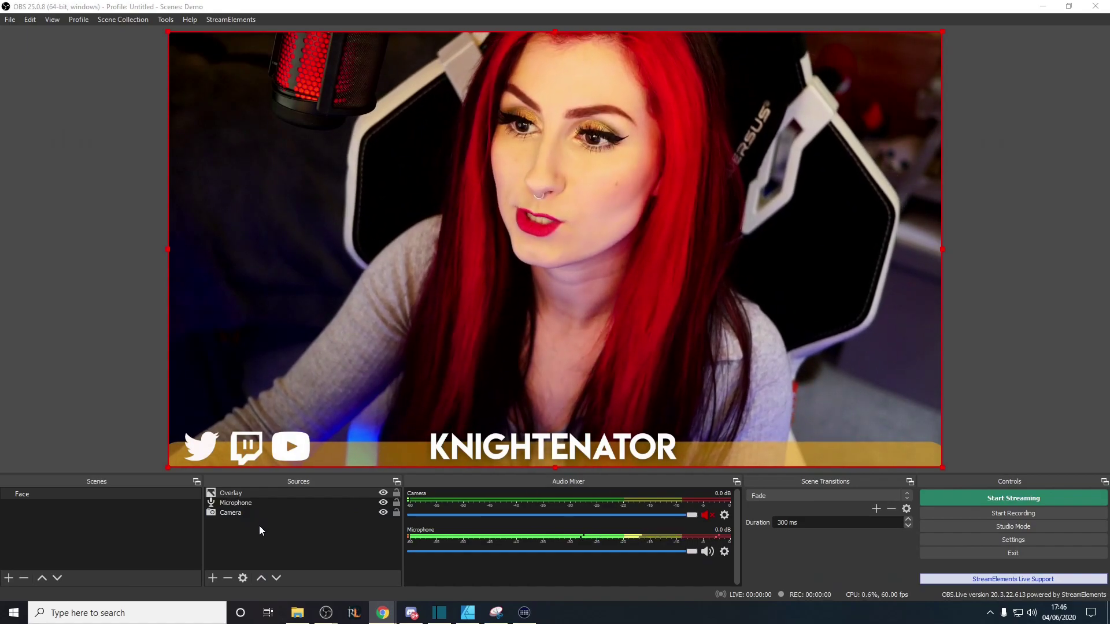
Add a Browser source named Alerts to the Face scene
right_click(259, 528)
mouse_move(294, 534)
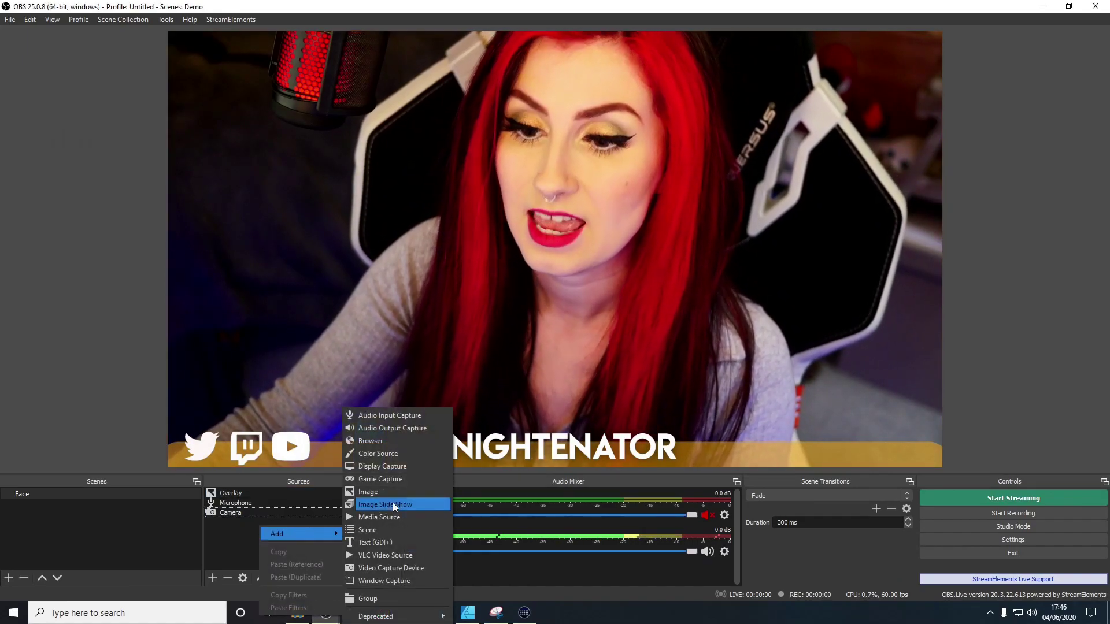
left_click(395, 445)
type("Alerts")
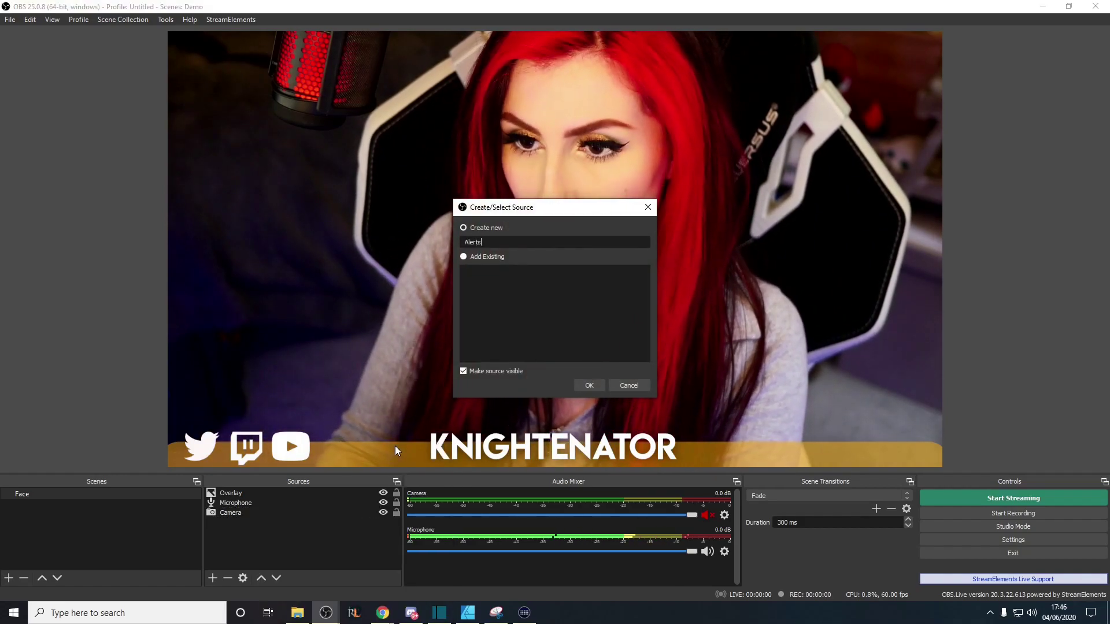
key("Return")
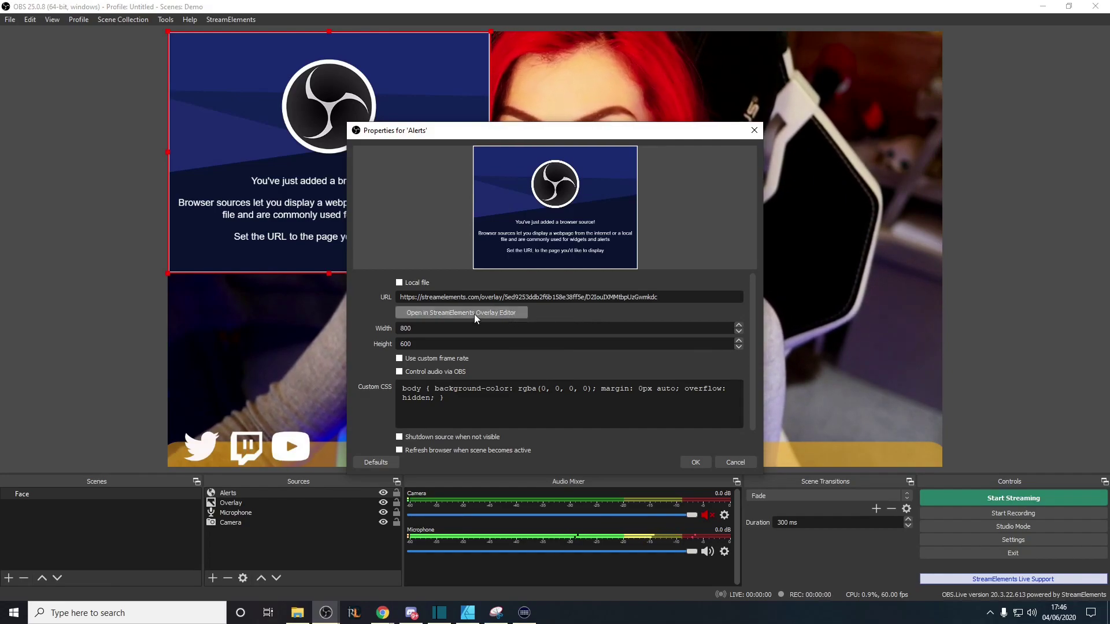
Paste the StreamElements overlay link as its URL and set the size to 1920 × 1080
double_click(394, 329)
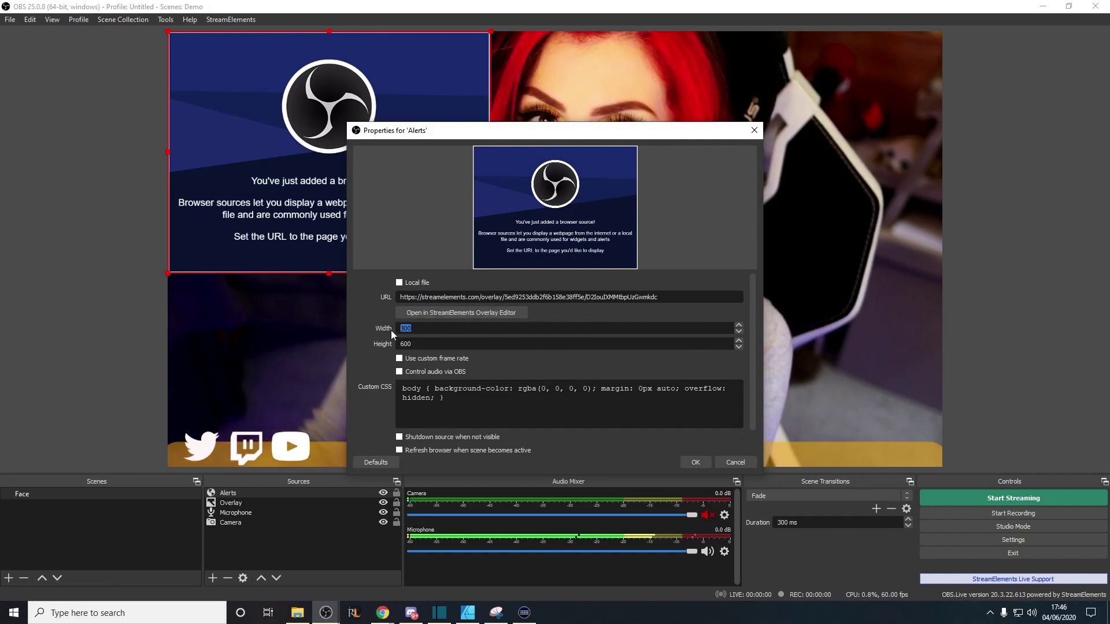
type("1920")
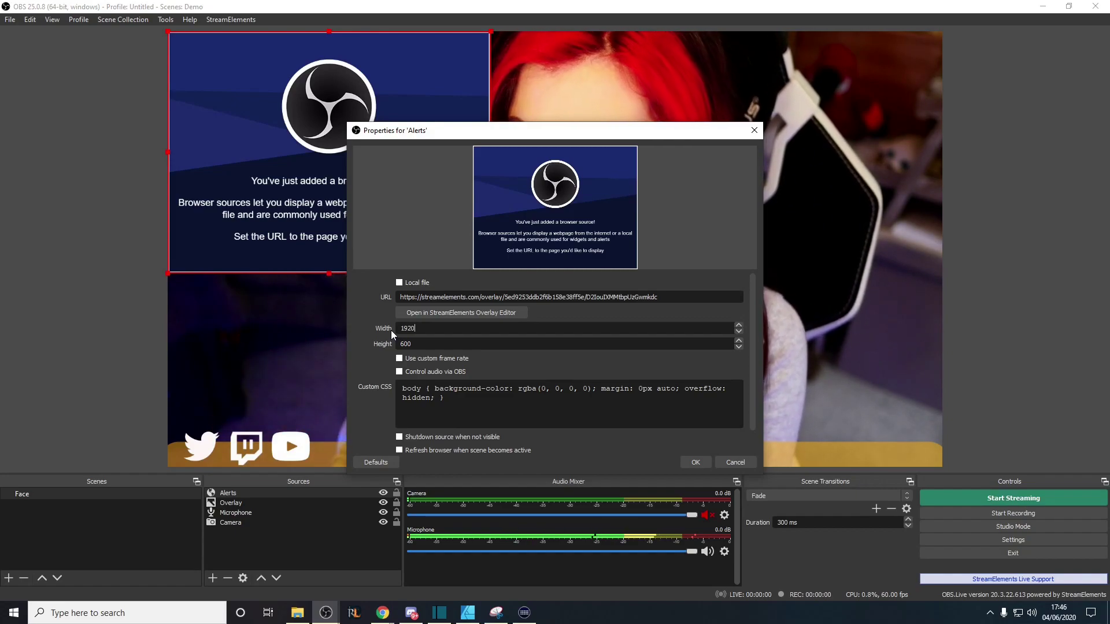
key("Tab")
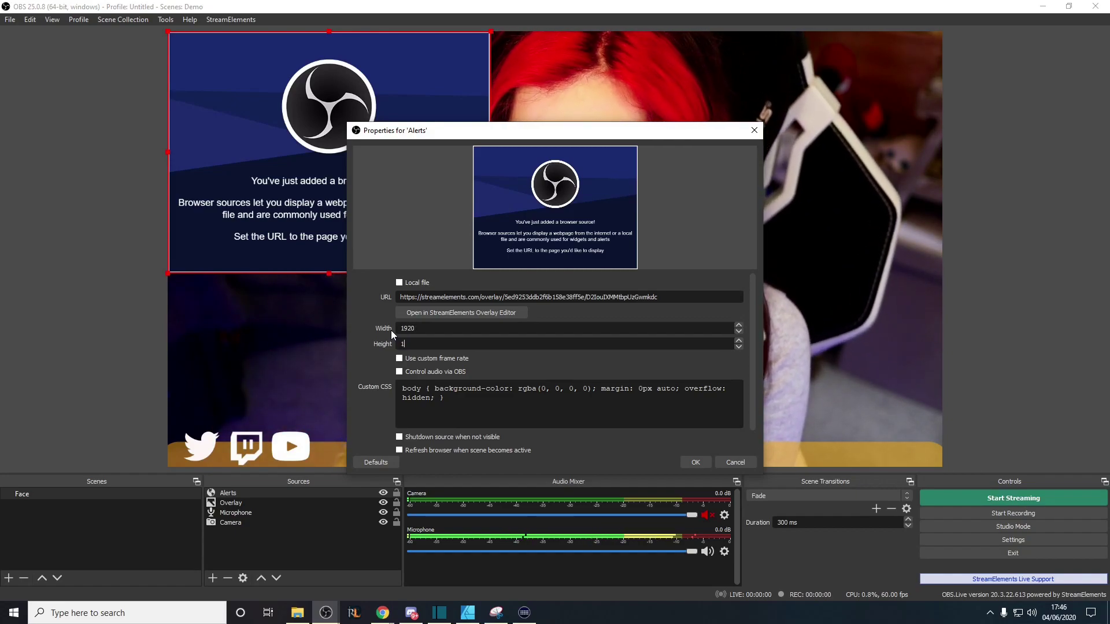
type("1080")
left_click(460, 313)
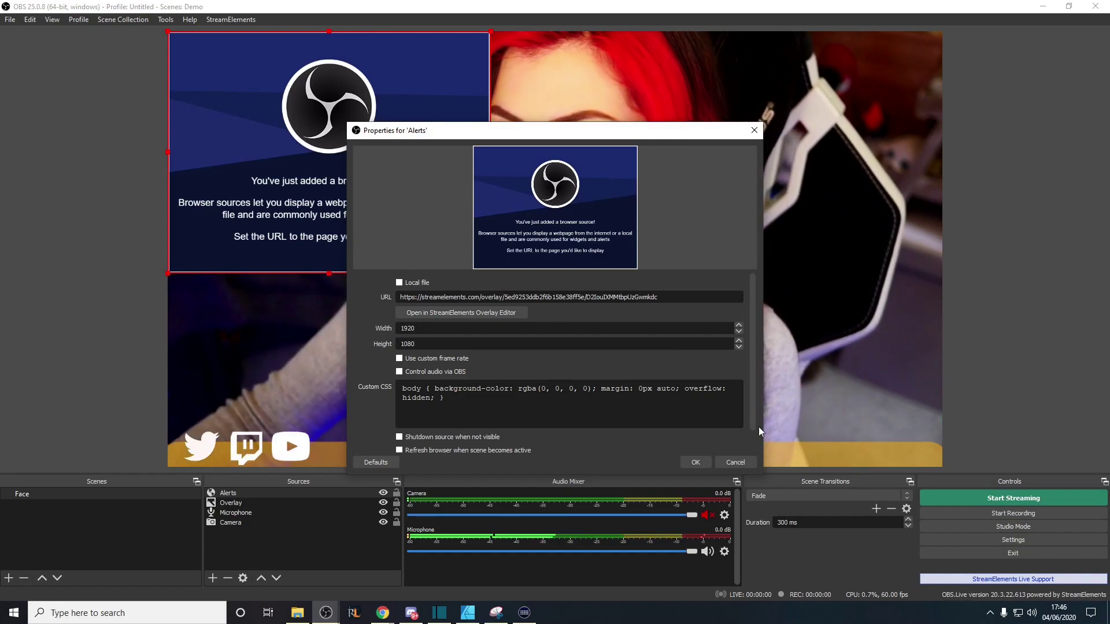
Shrink the overlay editor window and bring it back in front of OBS
left_click_drag(135, 29, 527, 142)
left_click(523, 139)
key("alt+Tab")
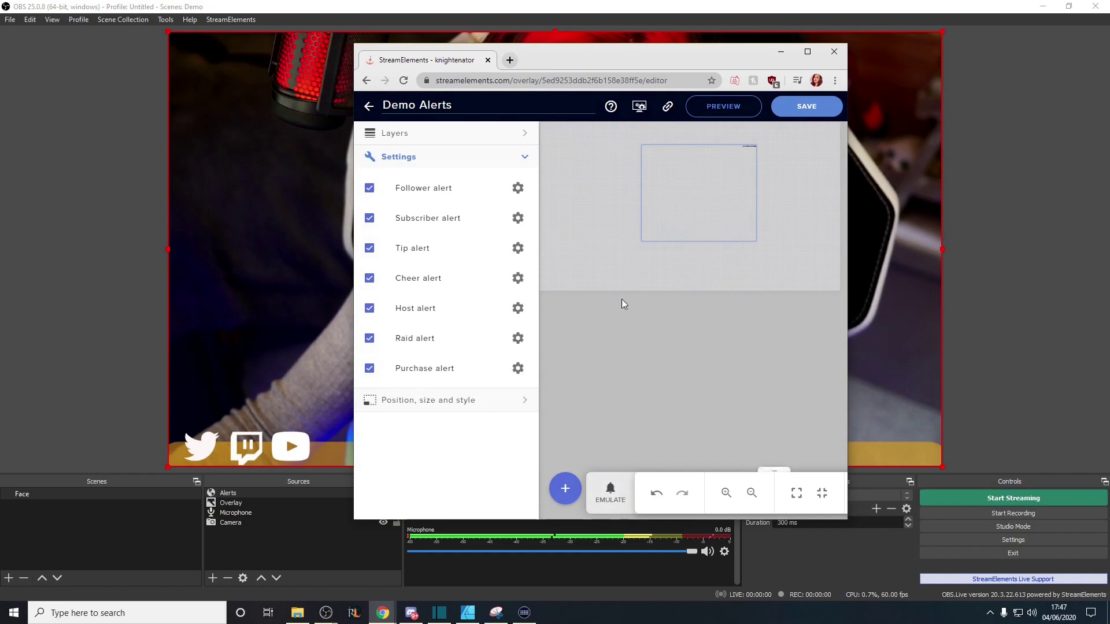
Test a follower alert, then move the alert widget to the lower left and save
left_click_drag(635, 63, 886, 118)
left_click(861, 534)
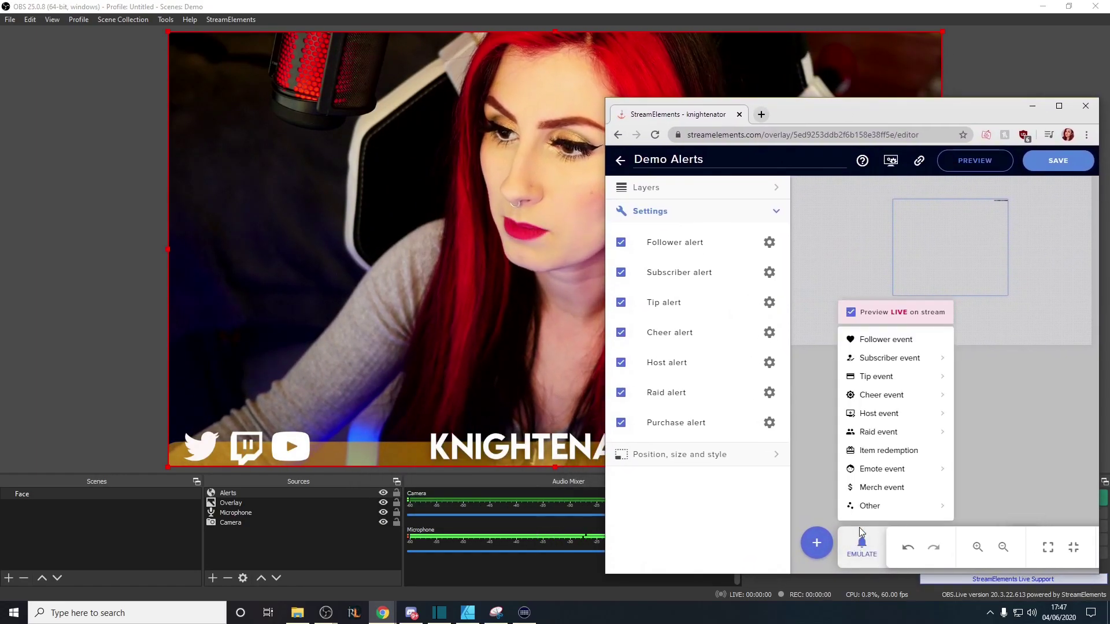
left_click(905, 345)
left_click_drag(835, 114, 253, 100)
left_click_drag(366, 220, 262, 281)
left_click(479, 151)
Emulate another follower alert to check its placement, then minimize the editor
left_click_drag(351, 104, 955, 109)
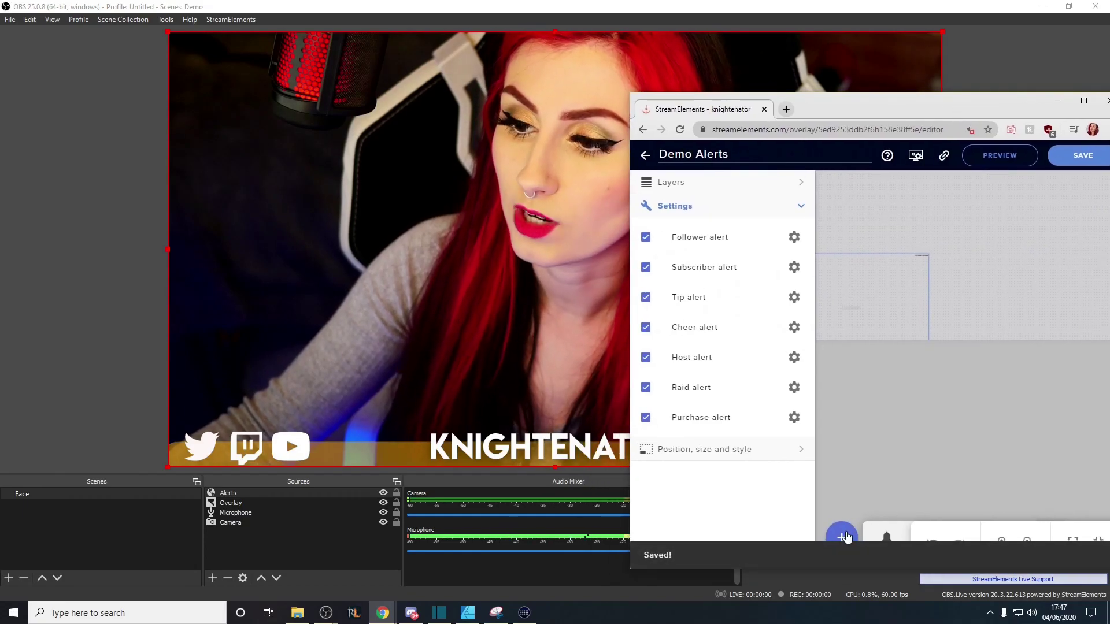
left_click(887, 537)
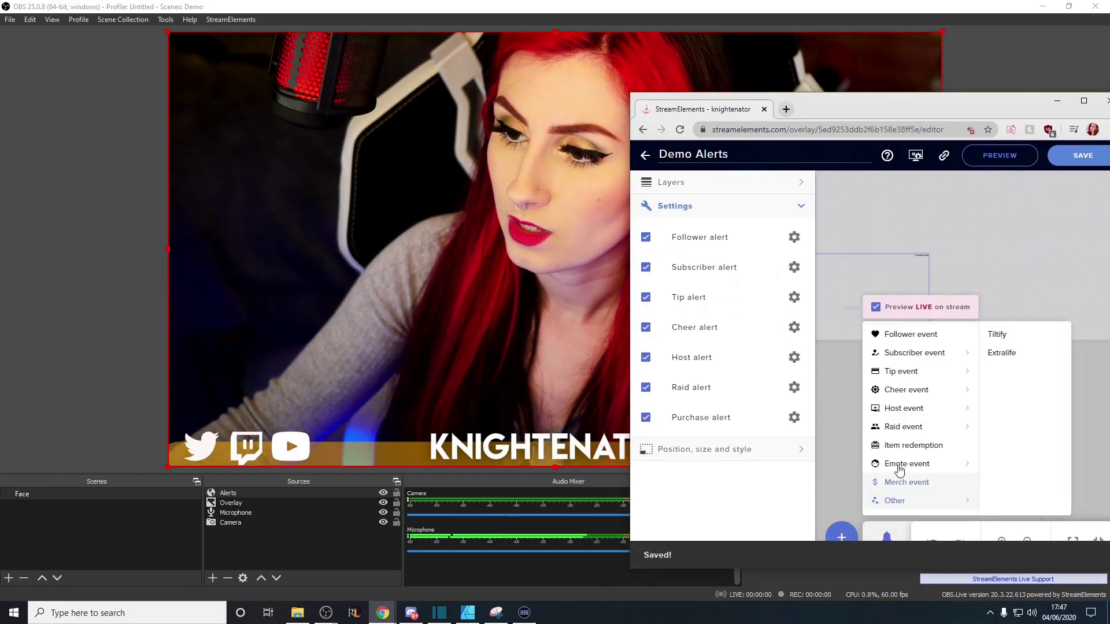
left_click(940, 336)
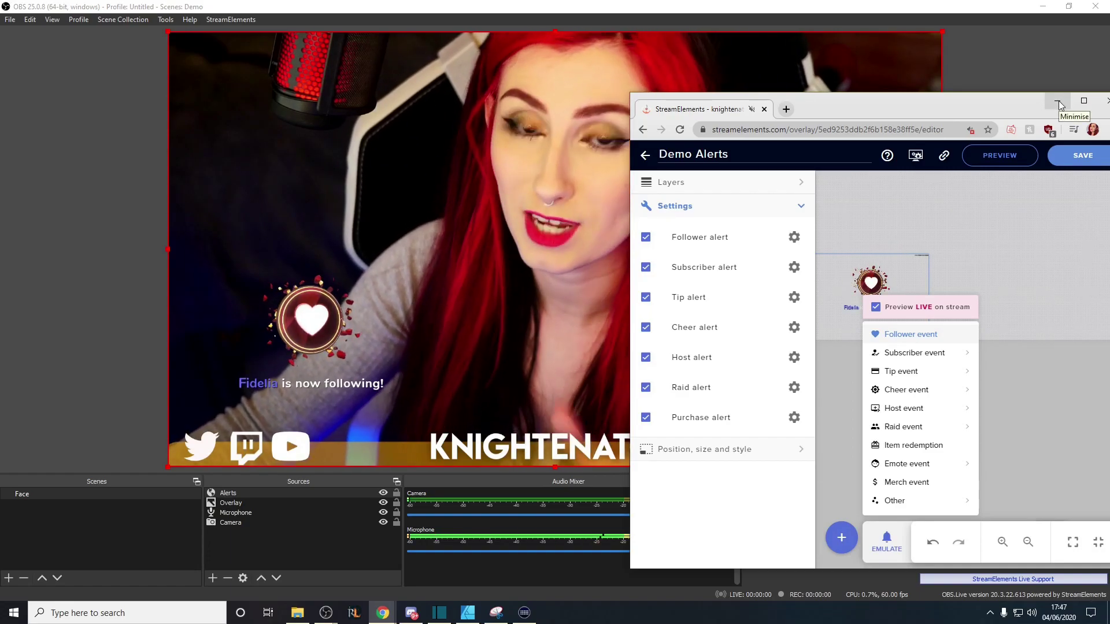
left_click(1059, 103)
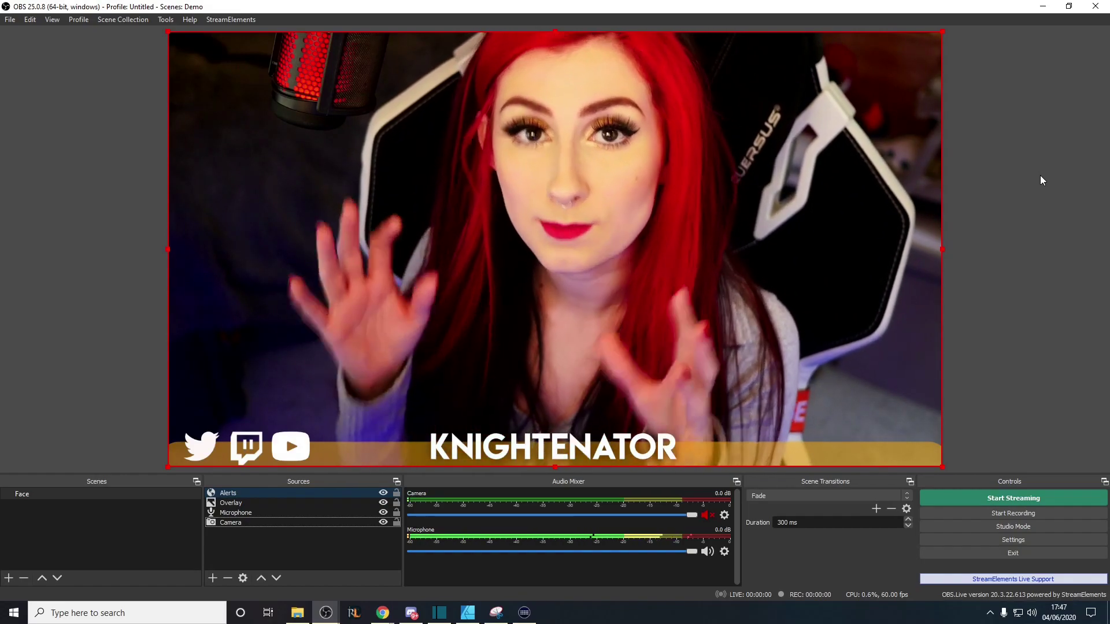
Add a default Noise Gate filter (close -32 dB, open -26 dB) to the Microphone and close Filters
left_click(725, 552)
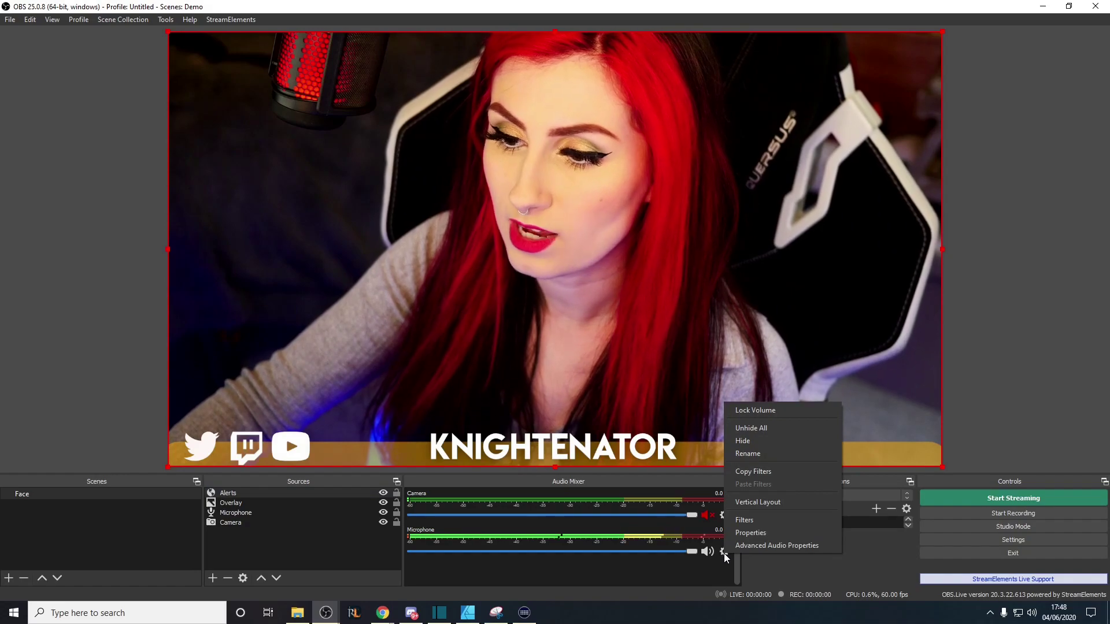
left_click(757, 521)
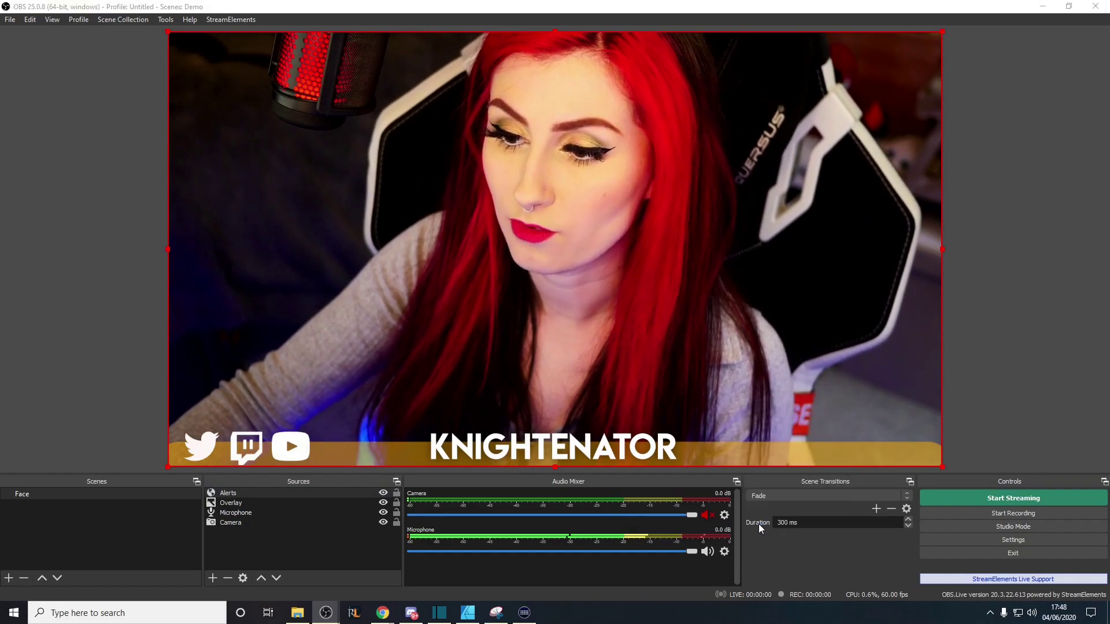
left_click_drag(518, 91, 803, 91)
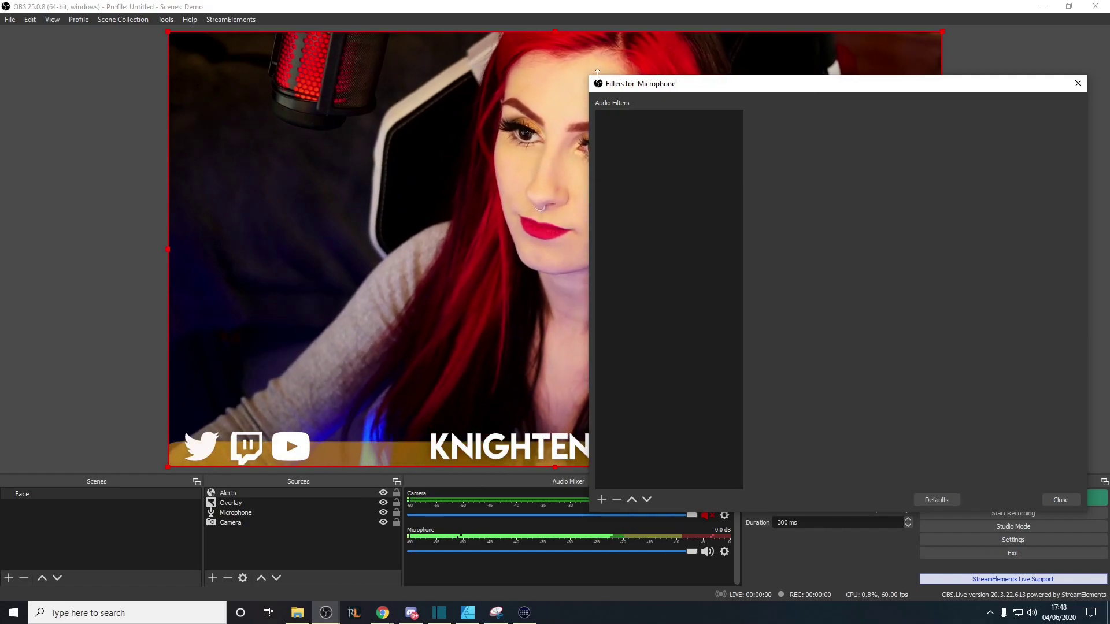
left_click_drag(588, 74, 710, 139)
mouse_move(785, 232)
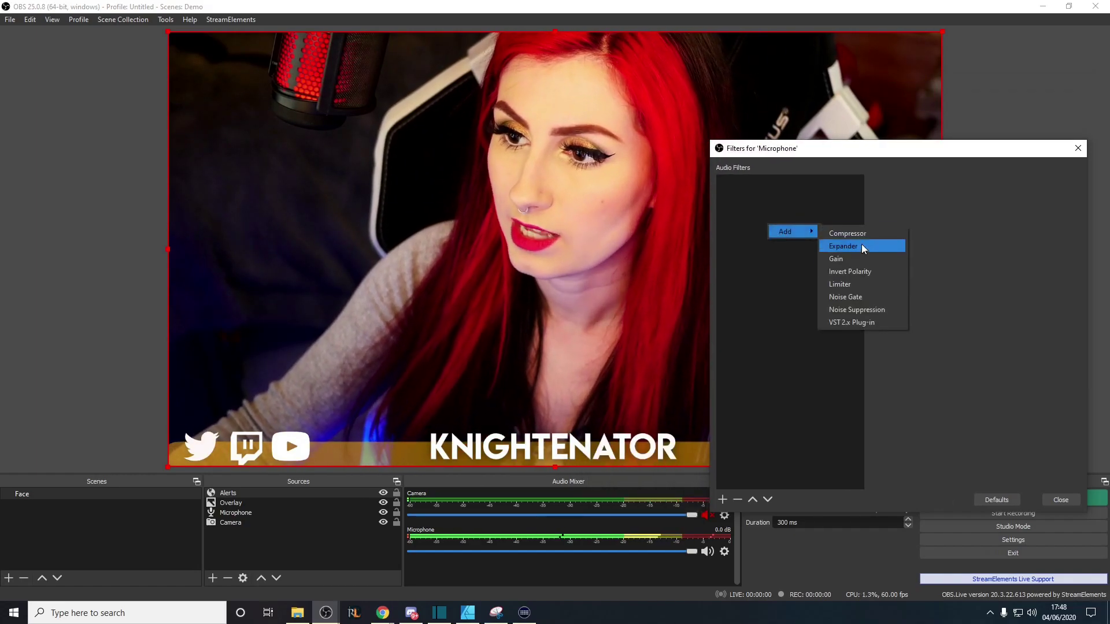
left_click(868, 296)
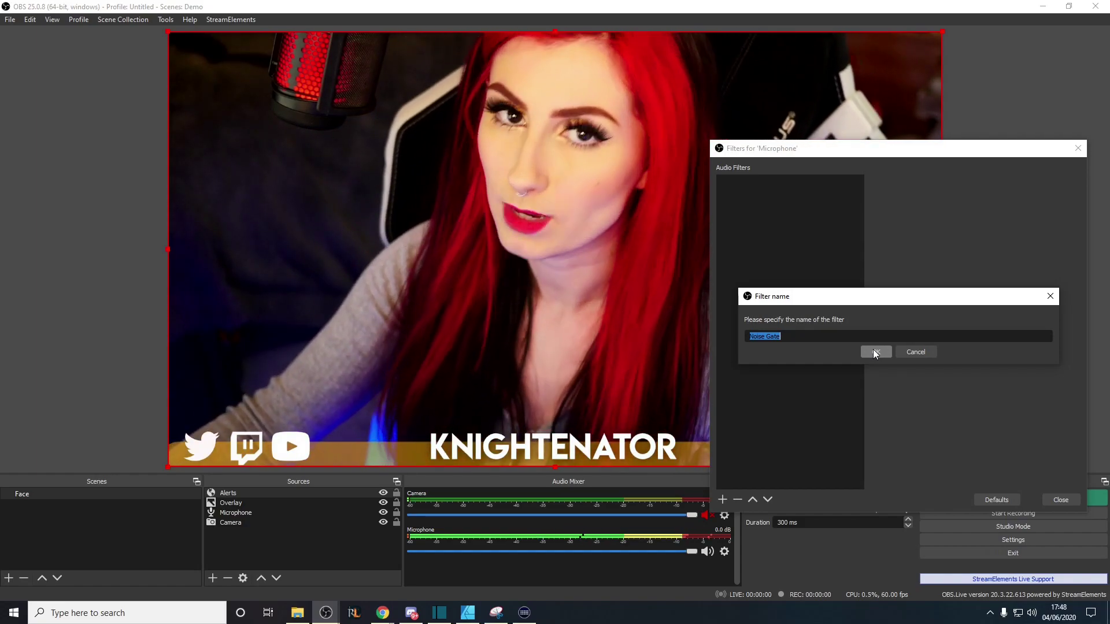
left_click(874, 352)
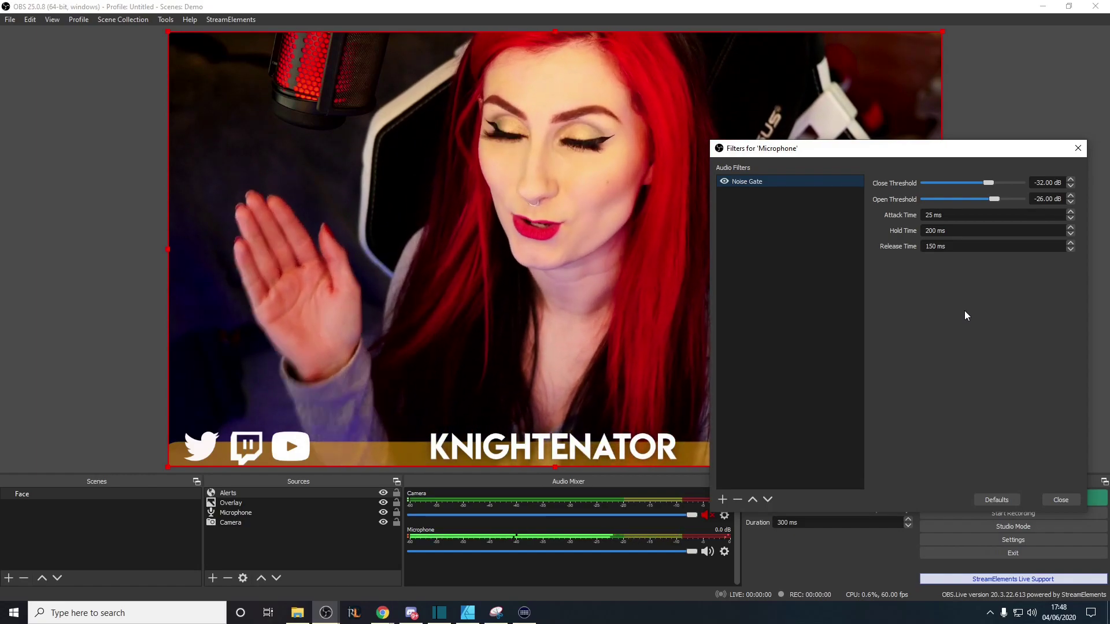
key("Escape")
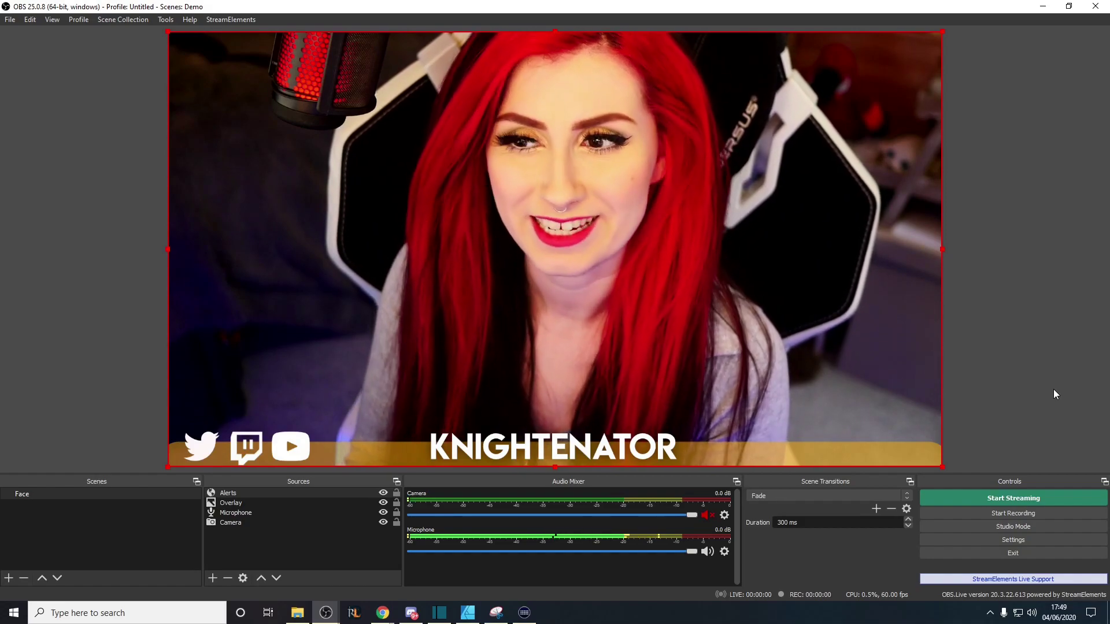
Add a new scene named 'Gaming' in the Scenes panel
left_click(70, 509)
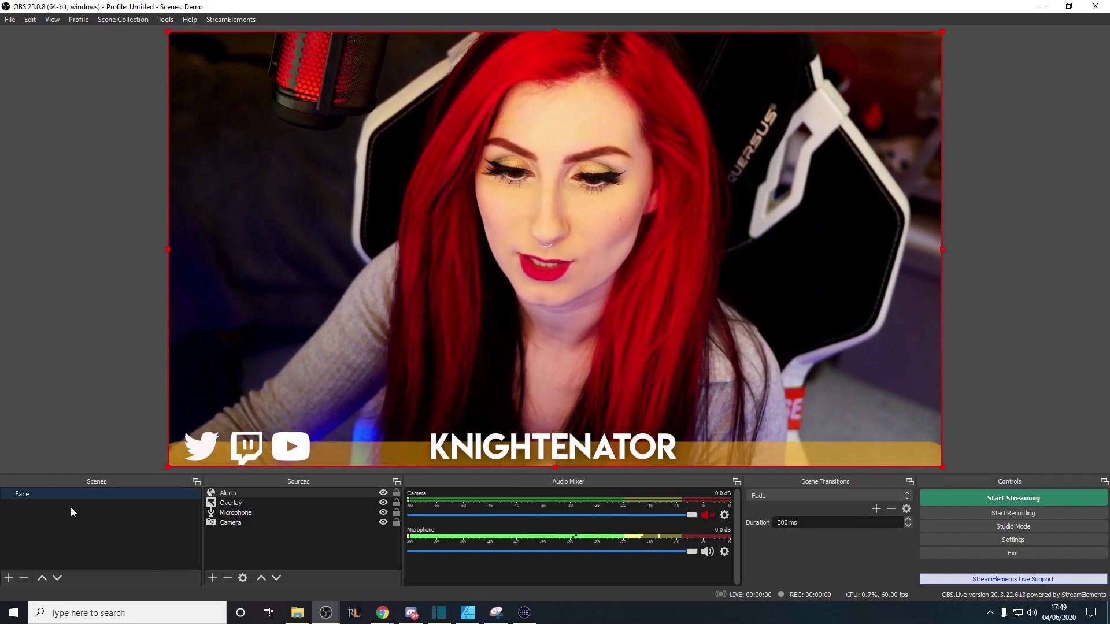
right_click(70, 508)
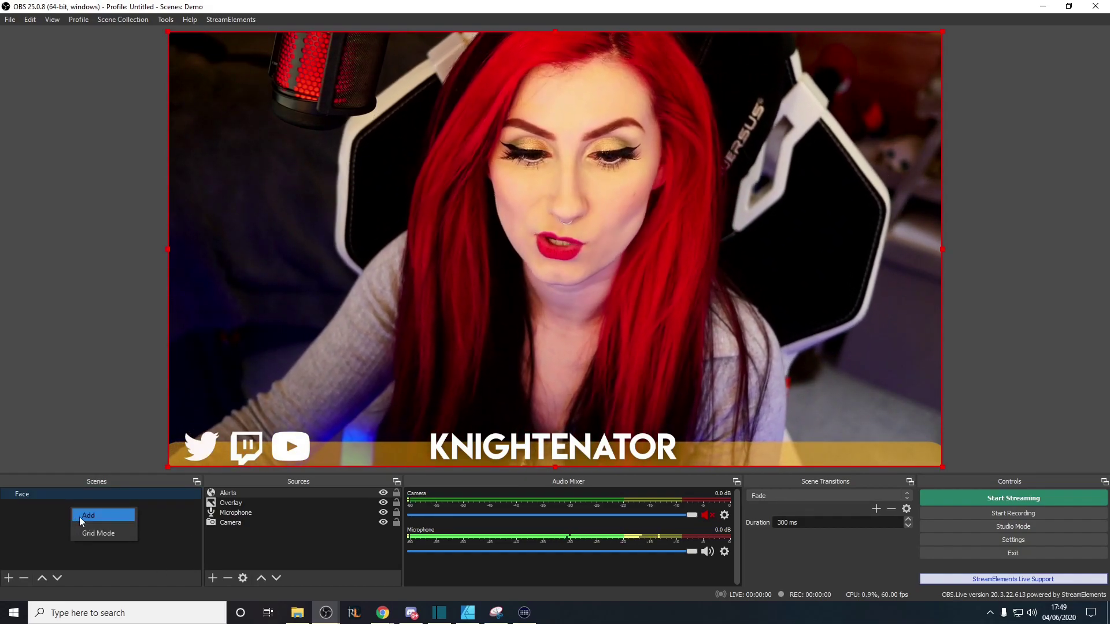
left_click(81, 516)
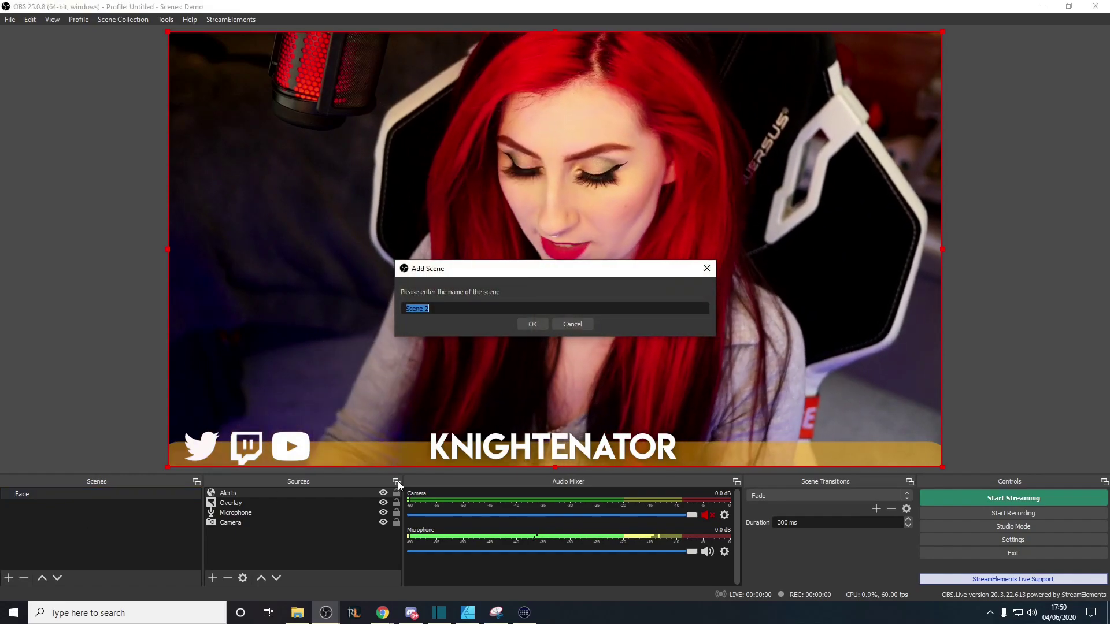
type("Gamingh")
key("BackSpace")
key("Return")
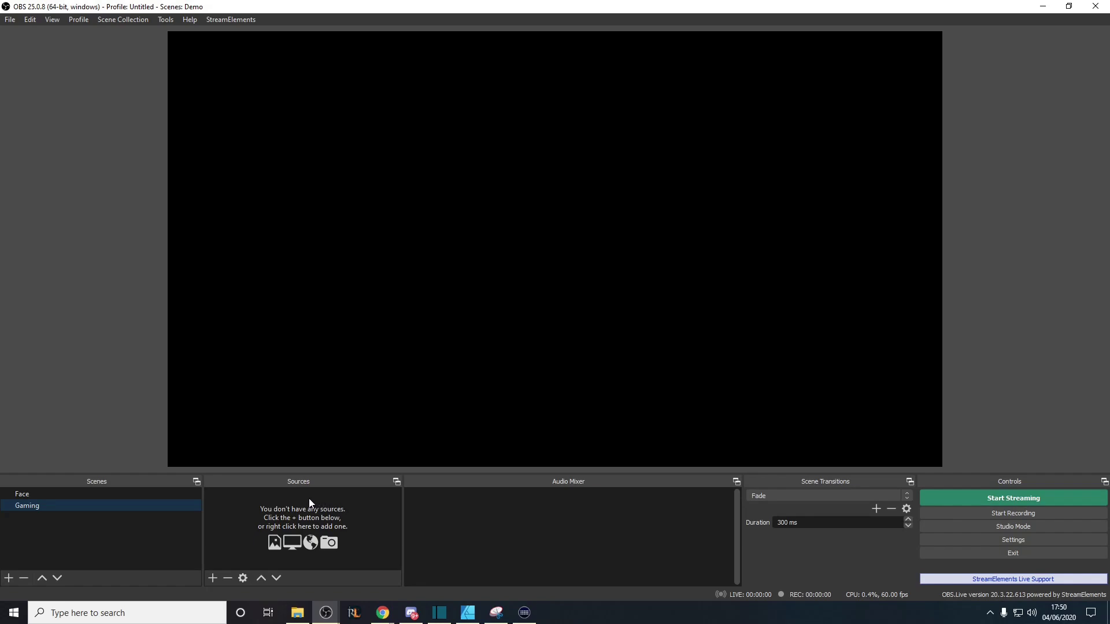
Add the existing Camera video capture device as a source in Gaming
right_click(307, 496)
mouse_move(352, 501)
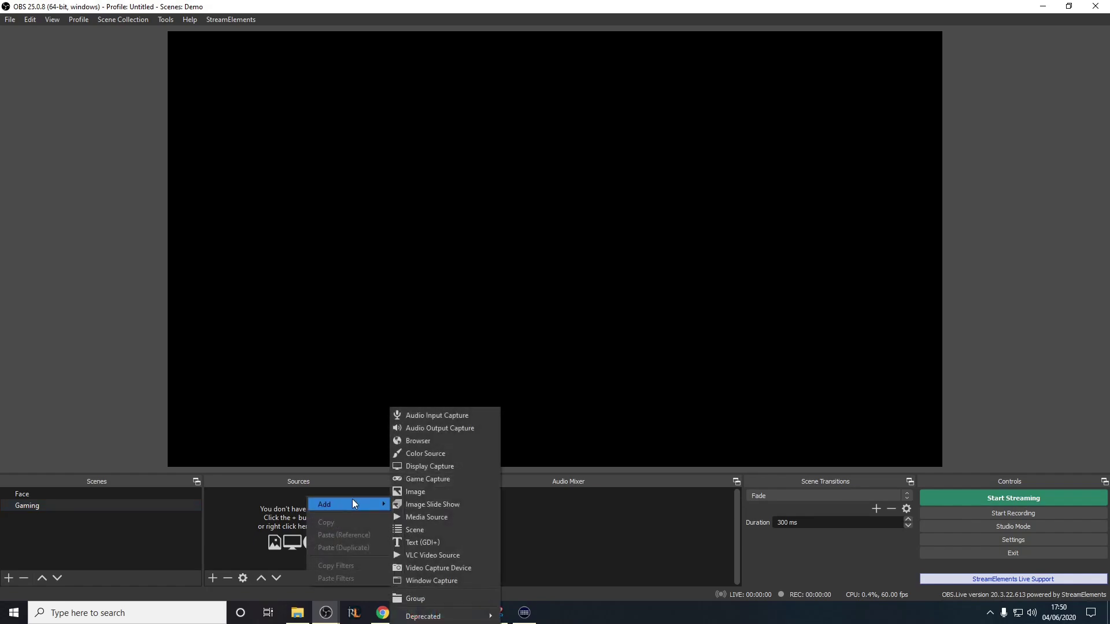
left_click(467, 568)
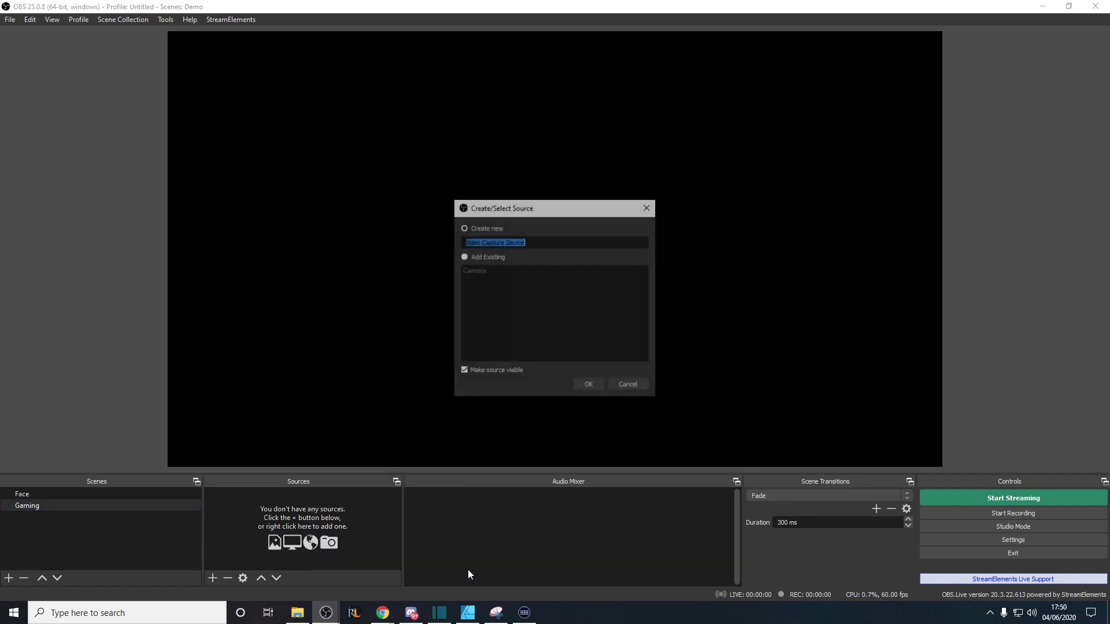
key("End")
left_click(487, 272)
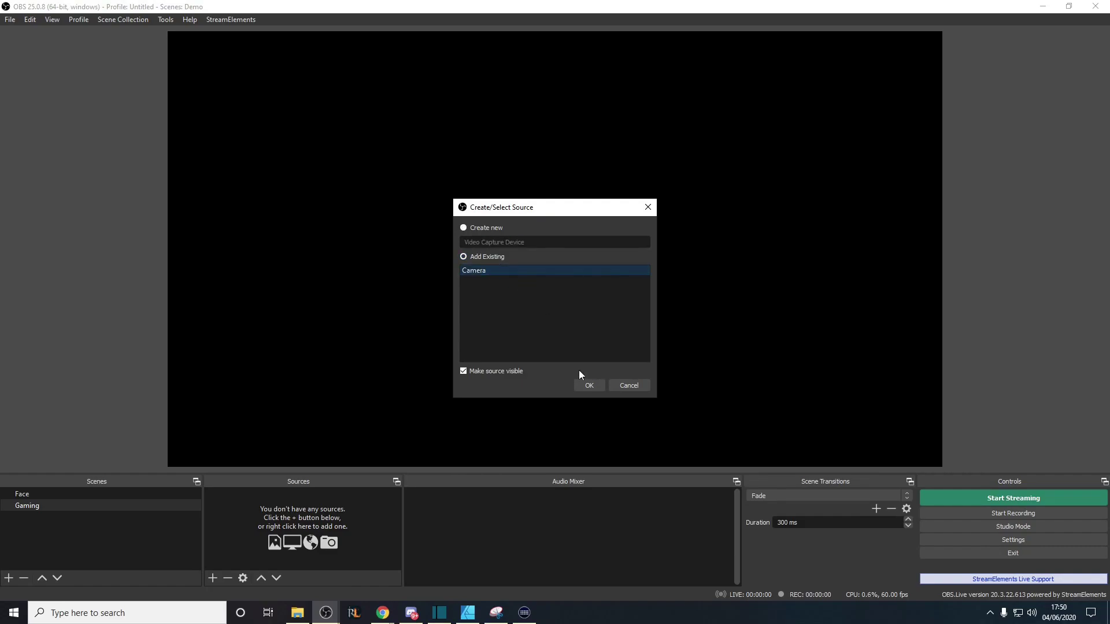
left_click(586, 387)
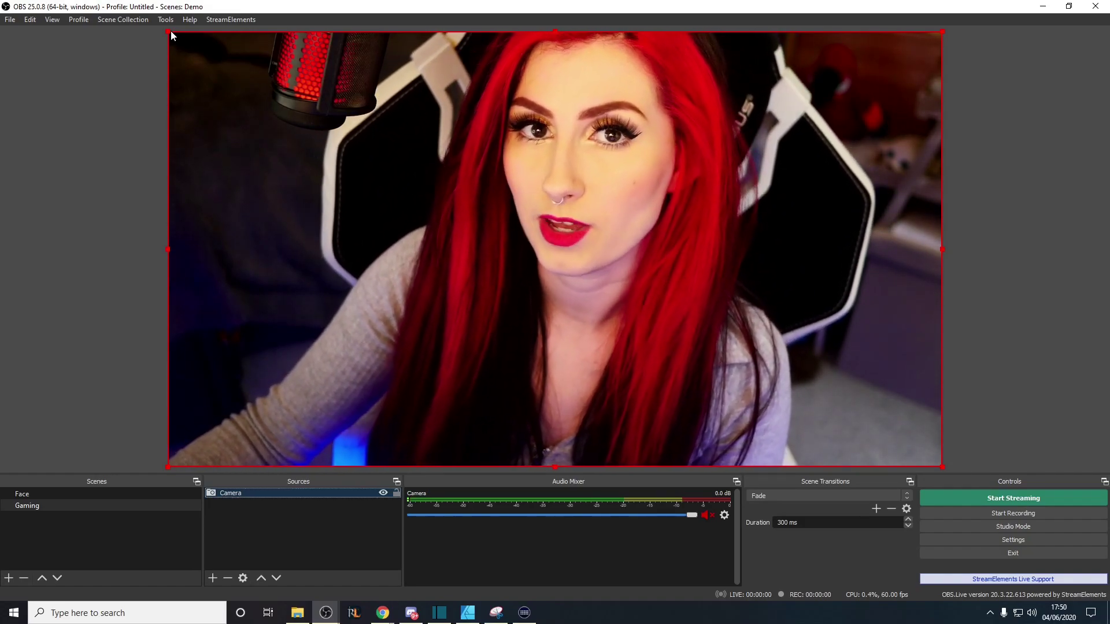
Try shrinking the Camera from its top-left corner, then reset its transform to fill the canvas
left_click(168, 41)
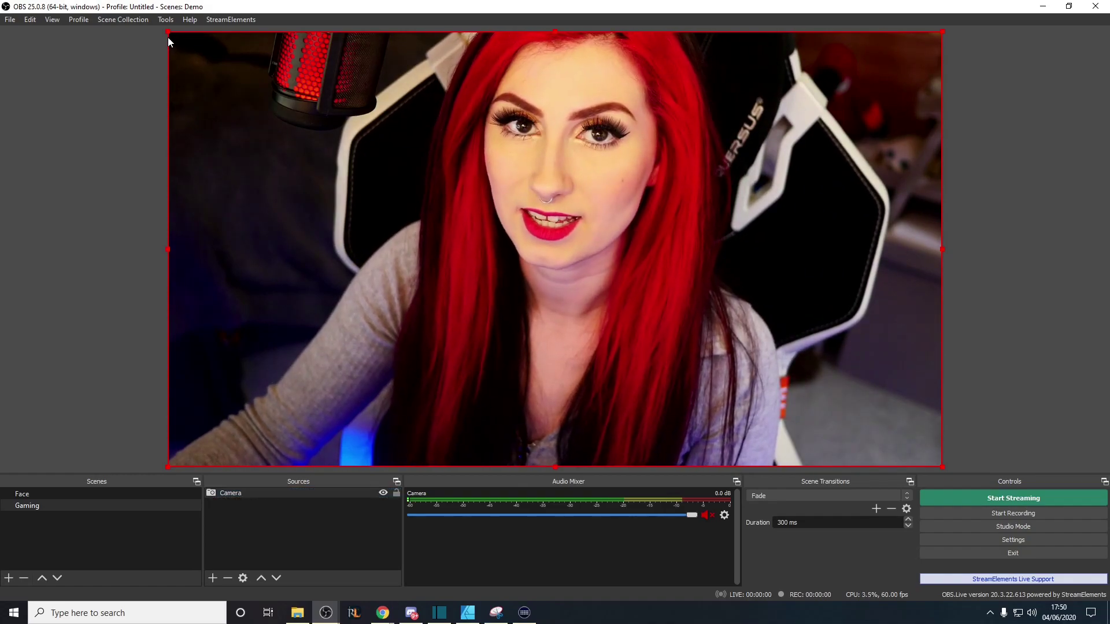
mouse_move(169, 36)
left_mouse_down()
mouse_move(447, 203)
mouse_move(516, 225)
mouse_move(176, 35)
left_mouse_up()
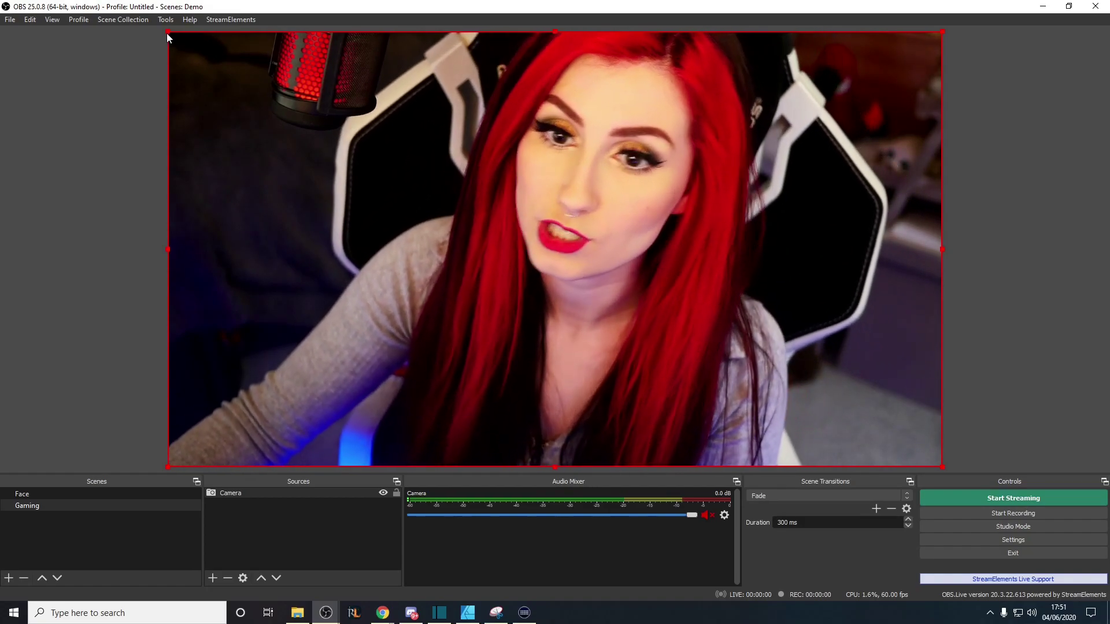
left_click_drag(168, 31, 615, 52)
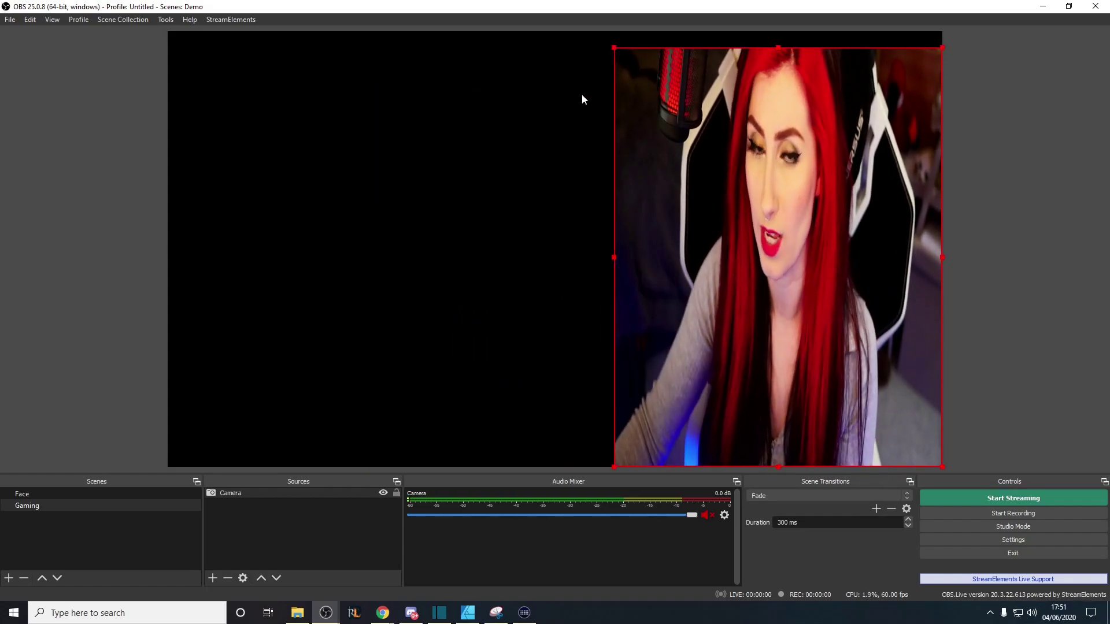
right_click(328, 499)
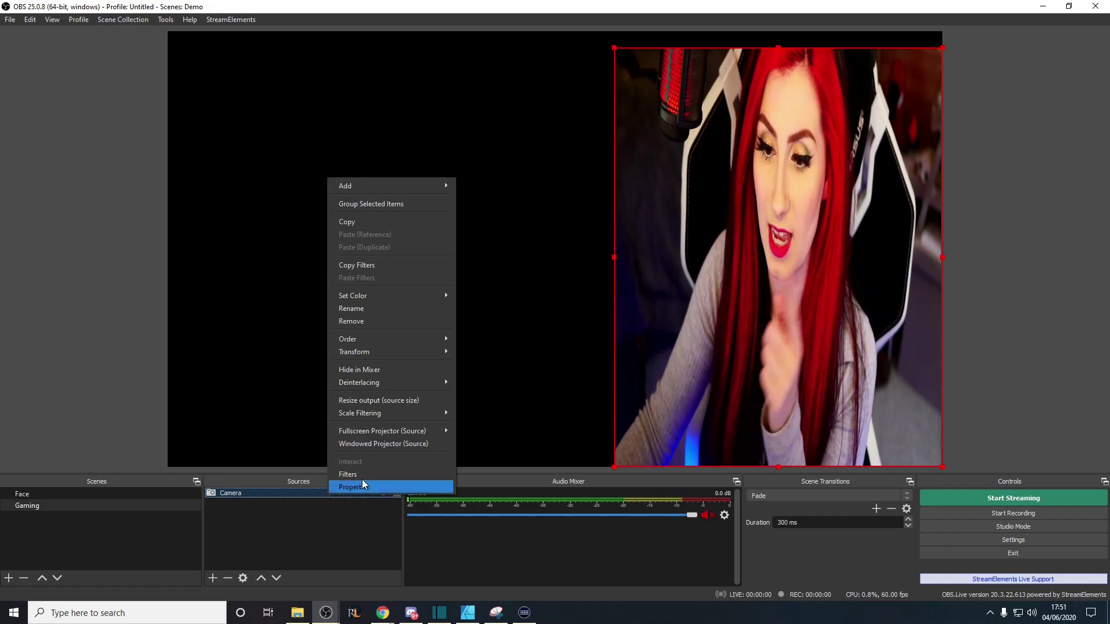
mouse_move(409, 357)
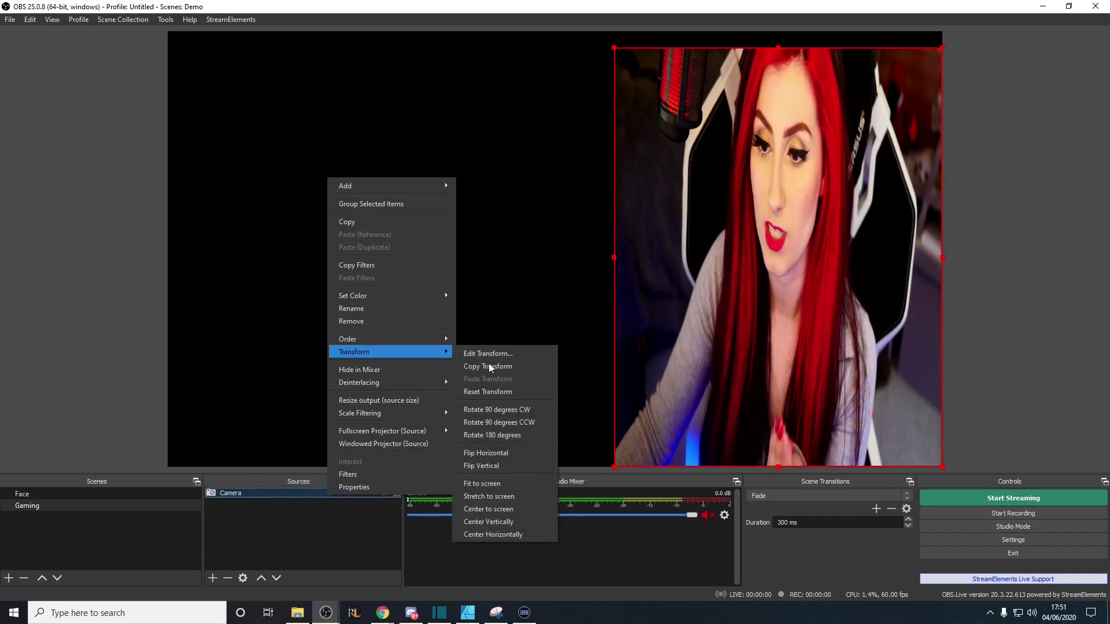
left_click(486, 387)
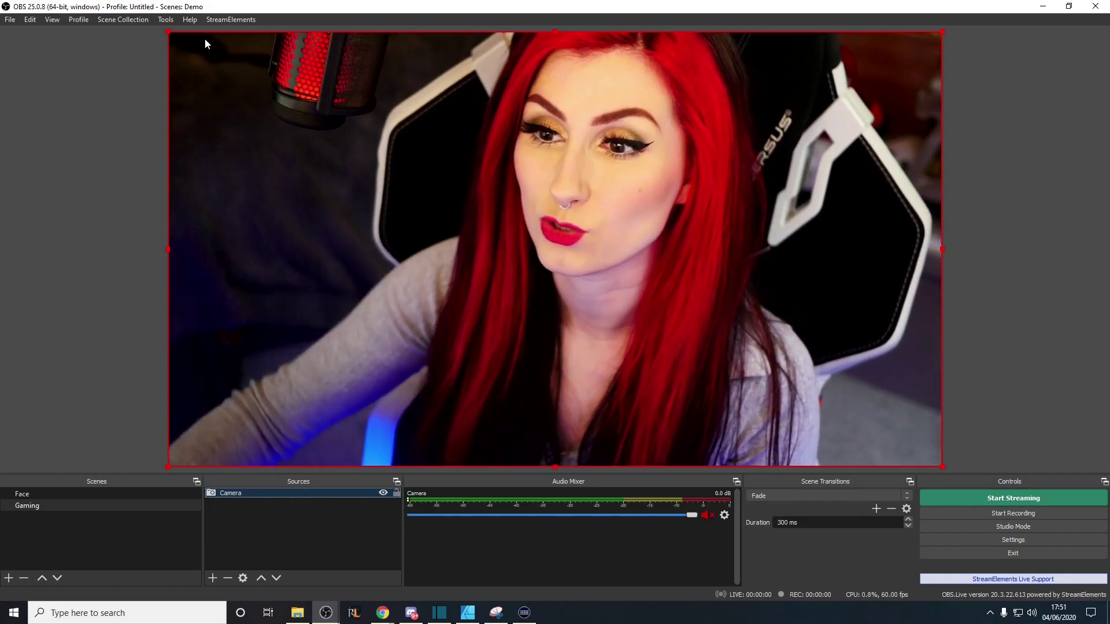
Crop the camera's left, right and top edges, then shrink it into the top-right corner
left_click_drag(169, 251, 393, 251)
left_click_drag(942, 249, 762, 250)
left_click_drag(576, 32, 630, 54)
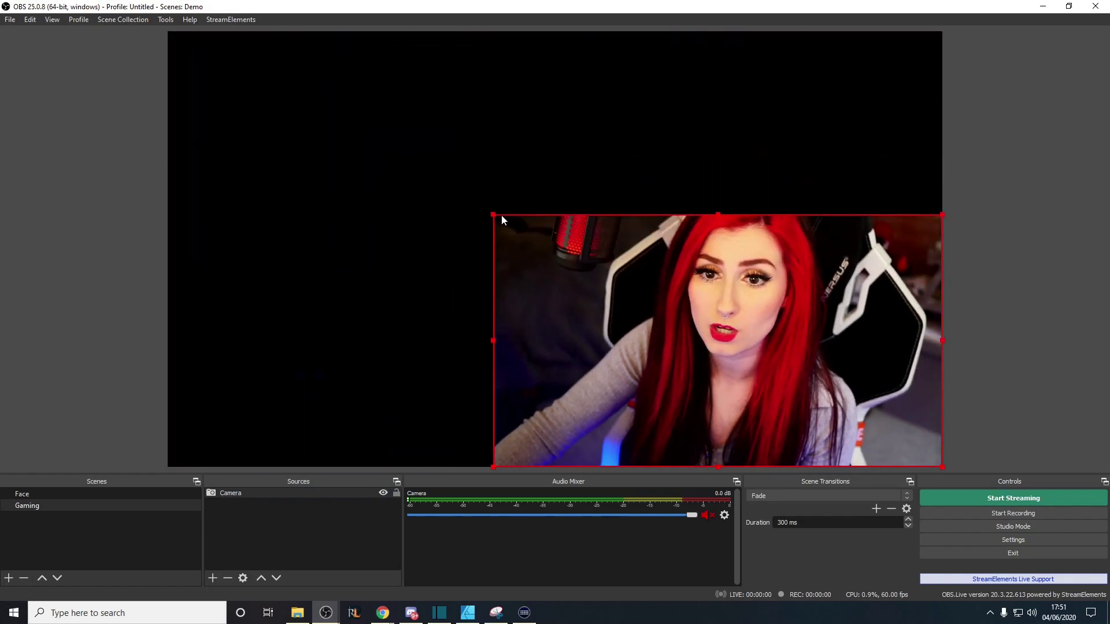
left_click_drag(501, 214, 675, 301)
left_click_drag(761, 349, 737, 122)
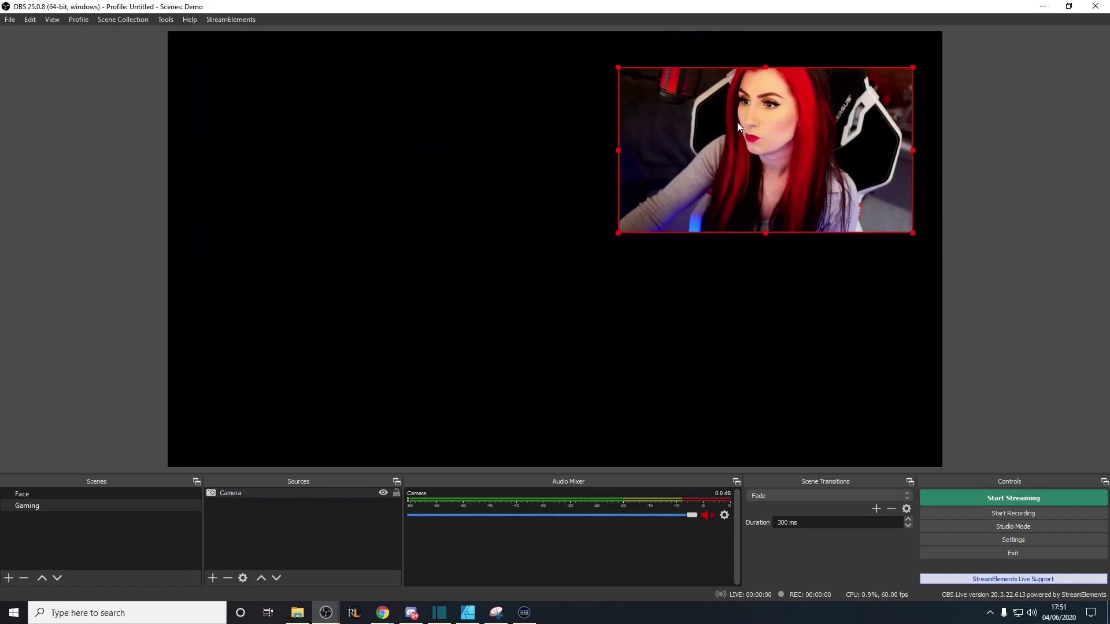
left_click_drag(616, 235, 673, 206)
left_click_drag(795, 175, 798, 167)
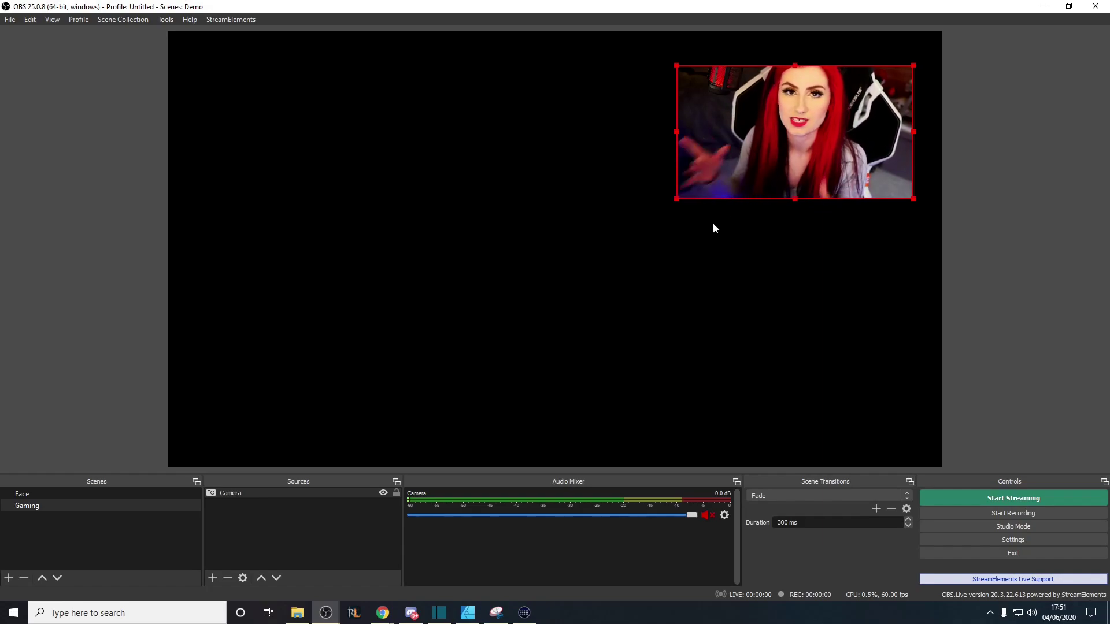
Start adding a browser source to the scene, then cancel it
right_click(267, 515)
mouse_move(322, 524)
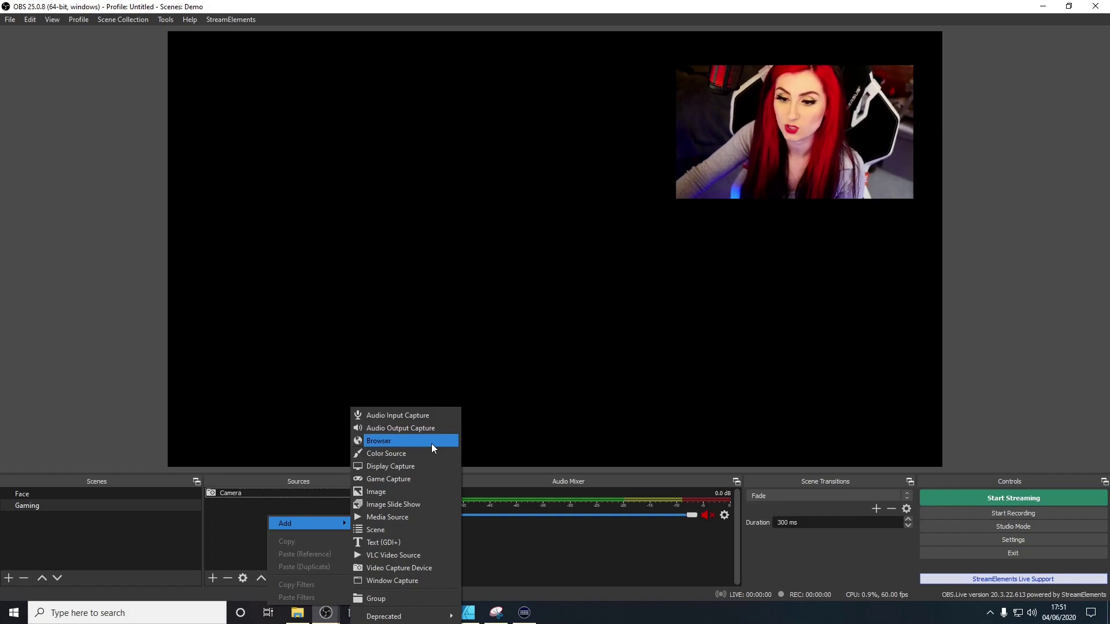
left_click(431, 442)
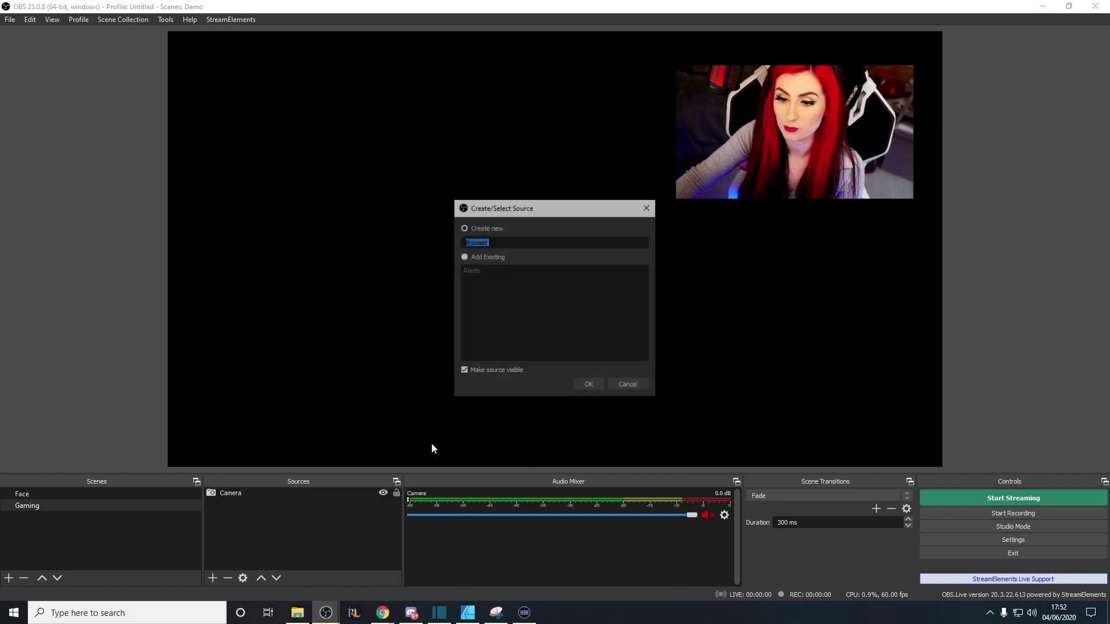
left_click(648, 207)
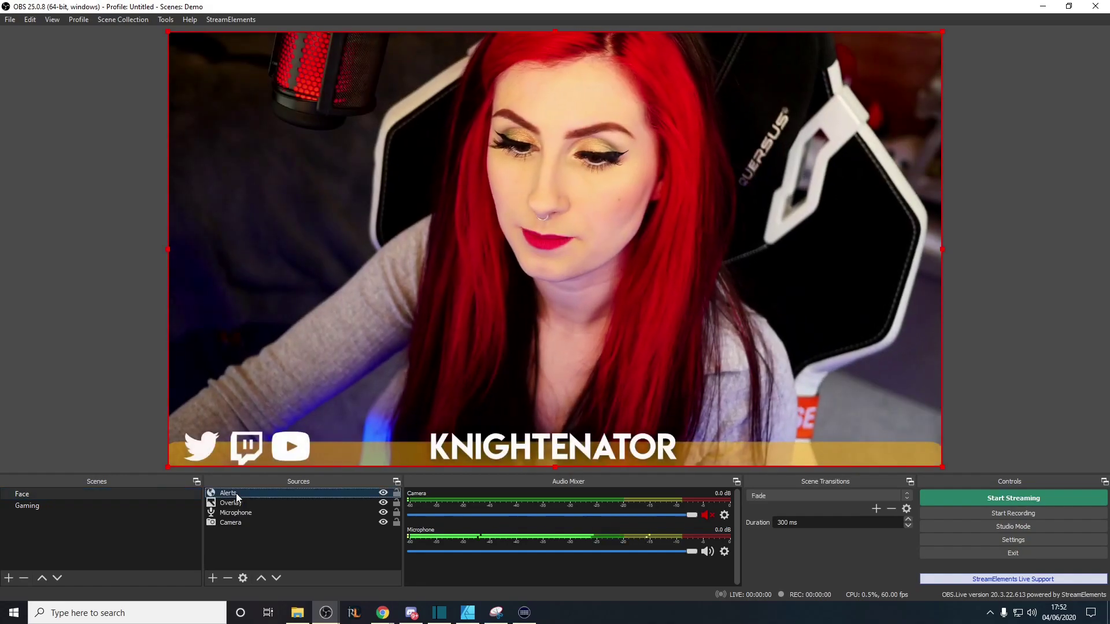
Copy the Alerts source and paste it as a reference into the Gaming scene
right_click(236, 493)
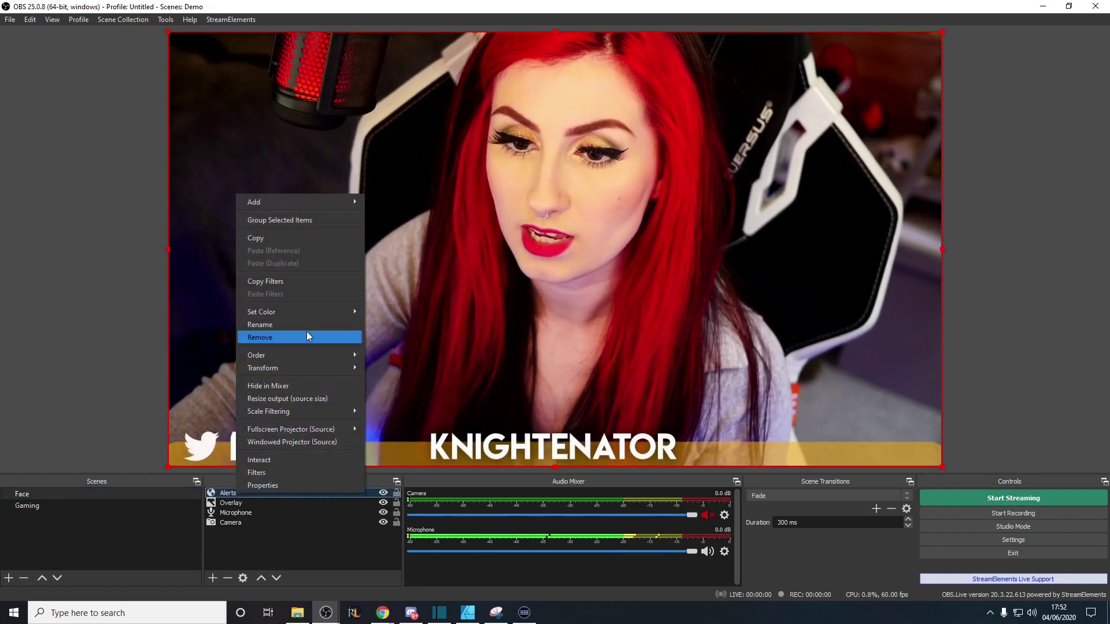
left_click(284, 238)
left_click(53, 508)
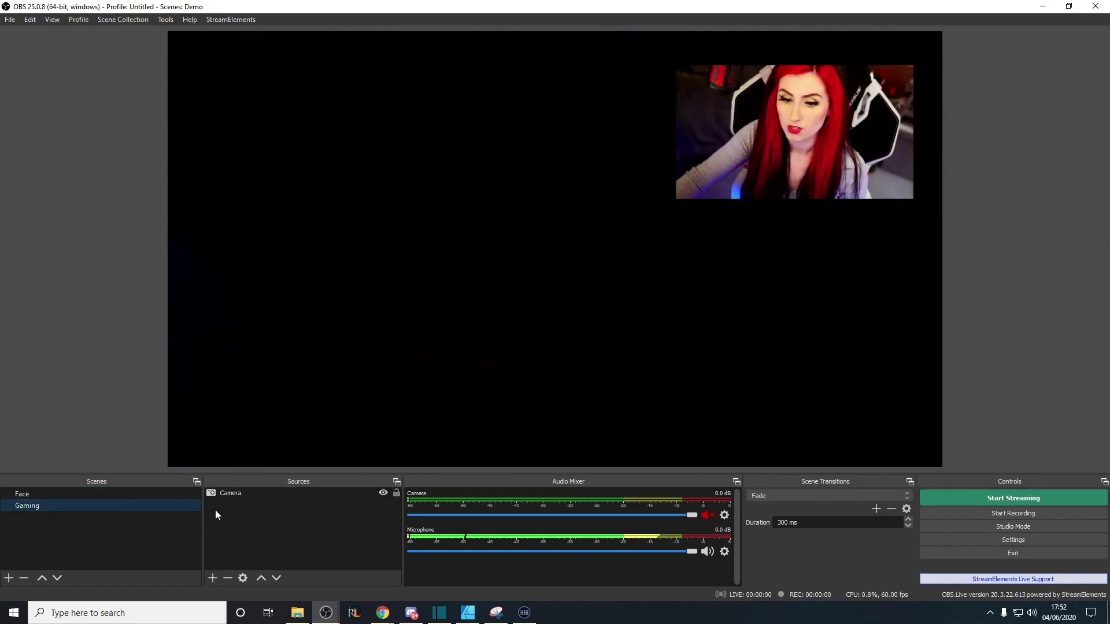
right_click(258, 519)
left_click(294, 558)
left_click(286, 495)
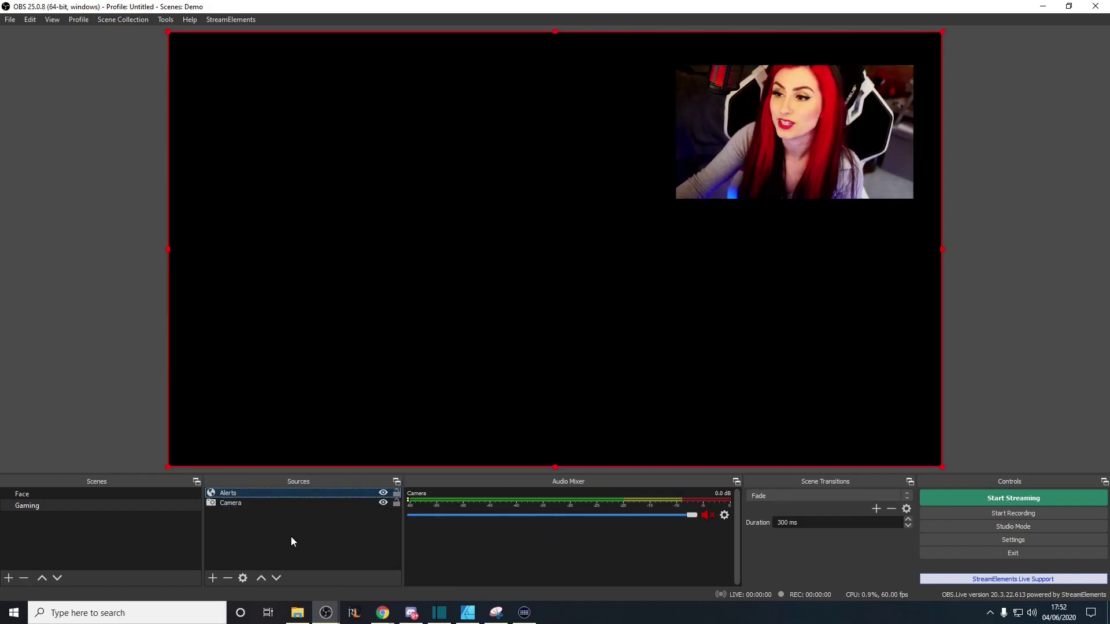
Return to the Face scene and bring up the Overlay source's options to copy it
left_click(78, 492)
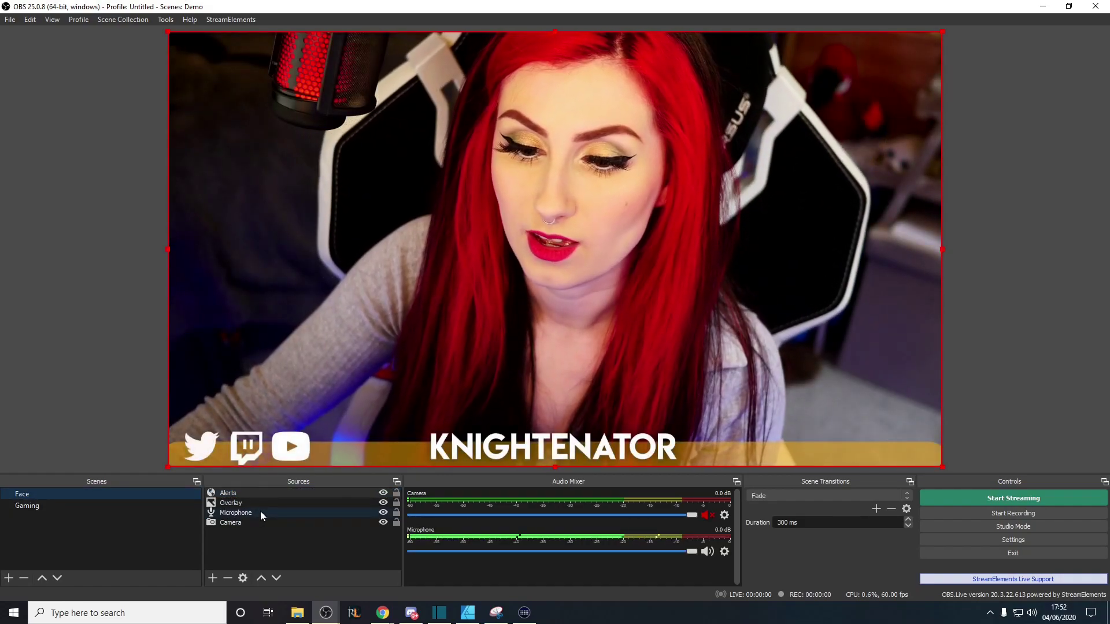
right_click(272, 503)
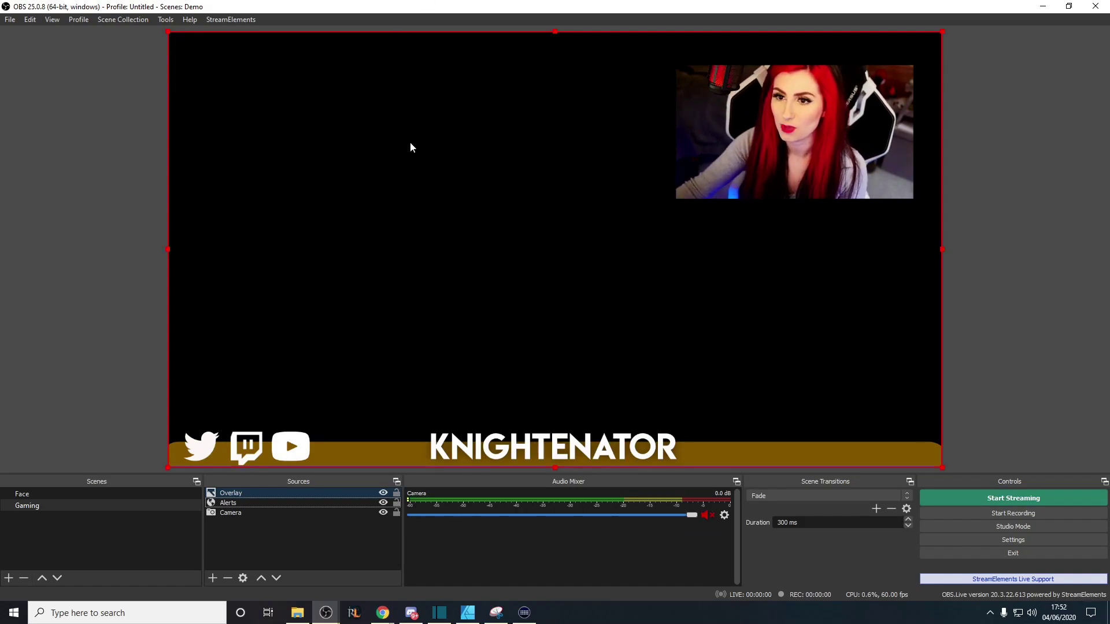
key("super")
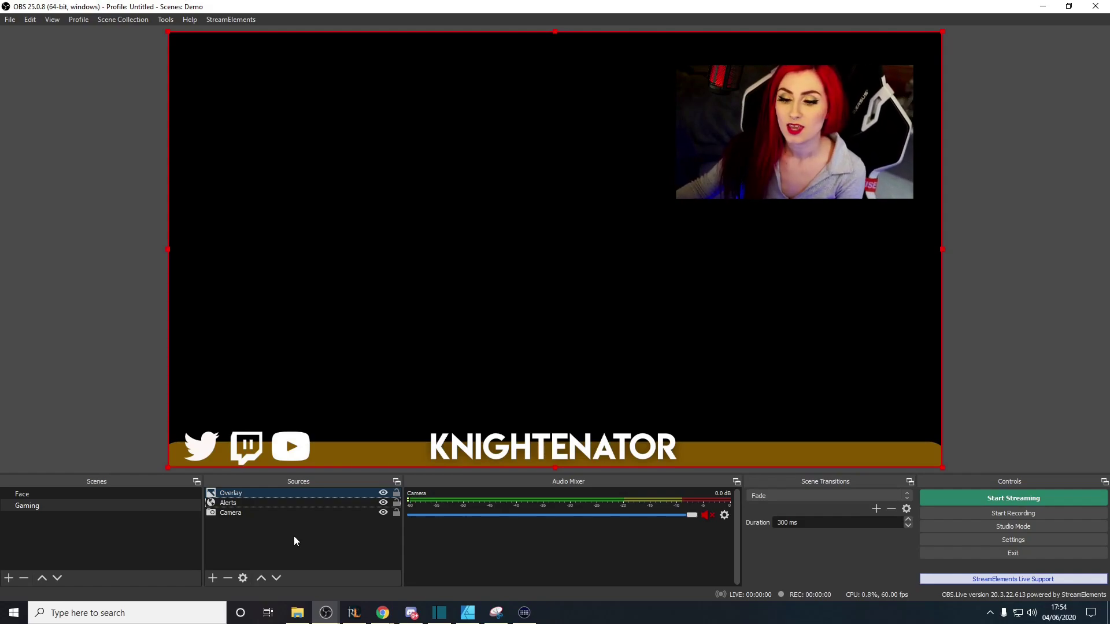
Bring up the Gaming scene's Sources menu to add a new Runescape capture
right_click(295, 536)
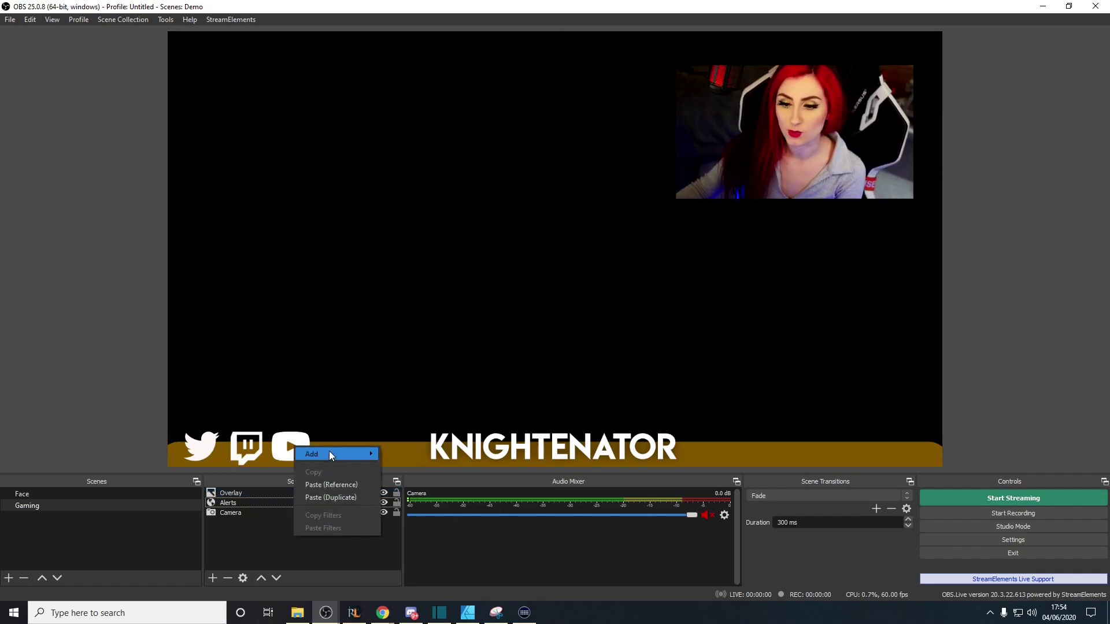
mouse_move(329, 452)
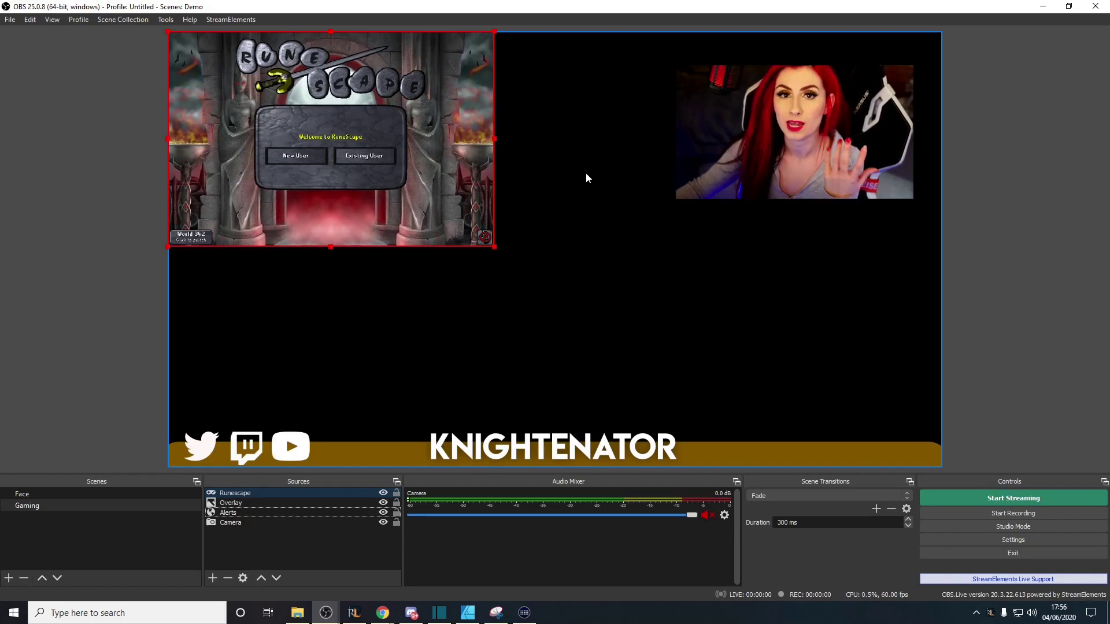
Stretch the Runescape capture to fill the canvas and place it just below Overlay in Sources
left_click_drag(494, 250, 941, 259)
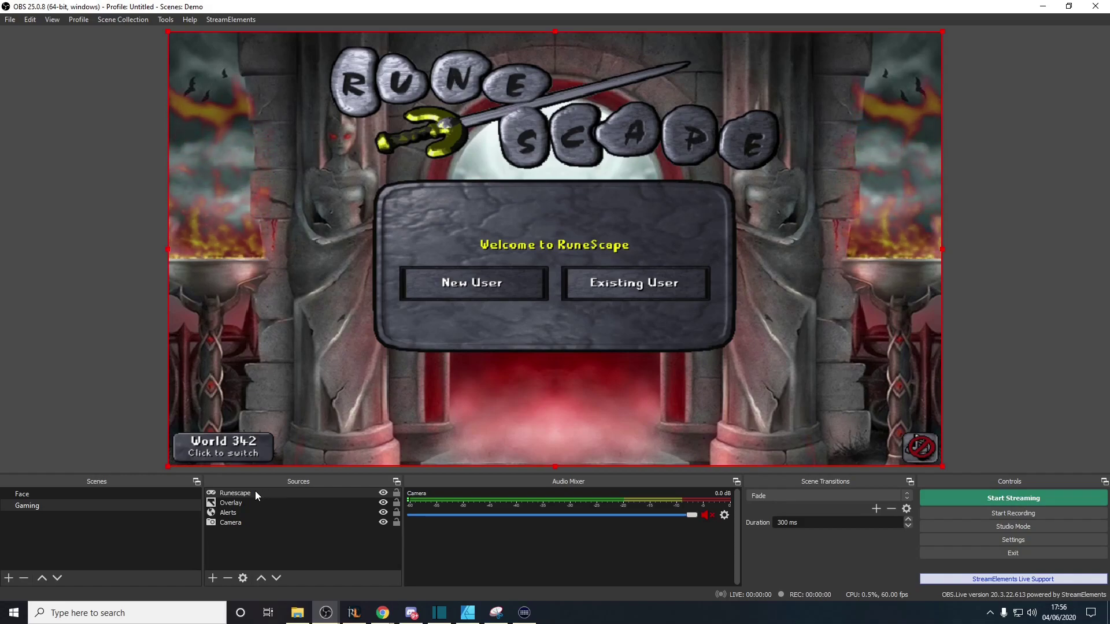
left_click_drag(248, 492, 245, 526)
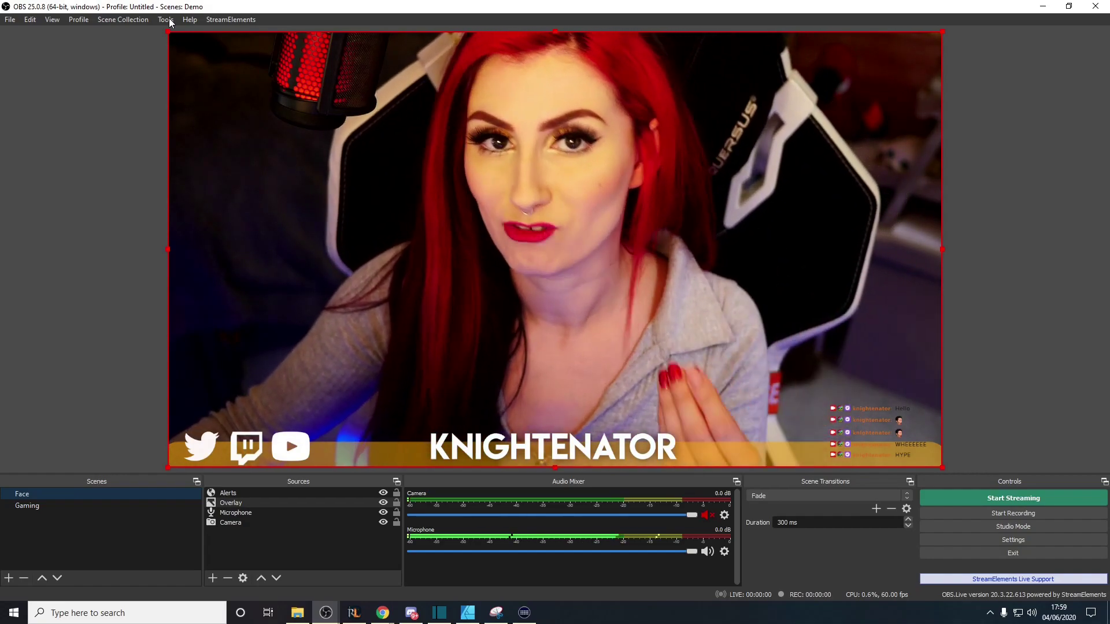
Run the Auto-Configuration Wizard for streaming, keeping current video settings and the Twitch info, then close it
left_click(168, 21)
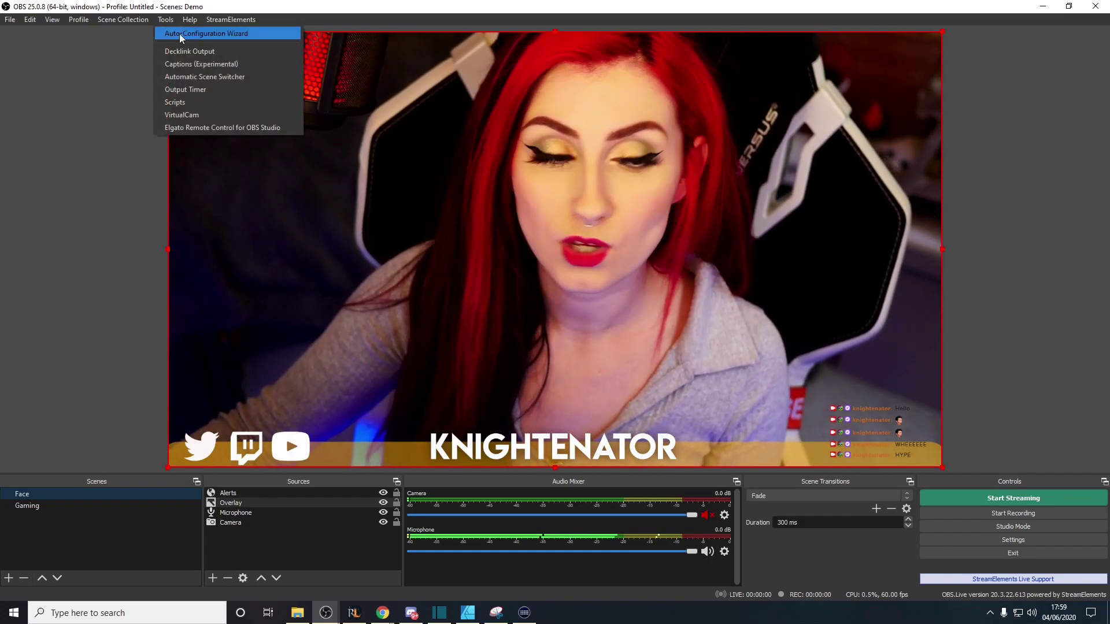
left_click(200, 33)
left_click_drag(572, 199, 203, 104)
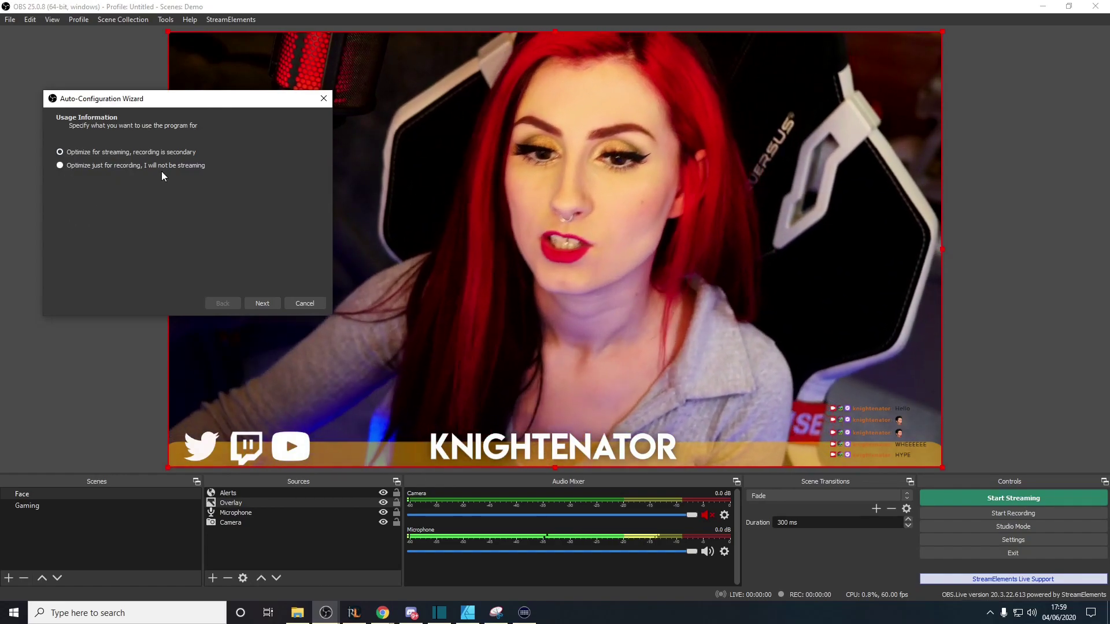
left_click(263, 304)
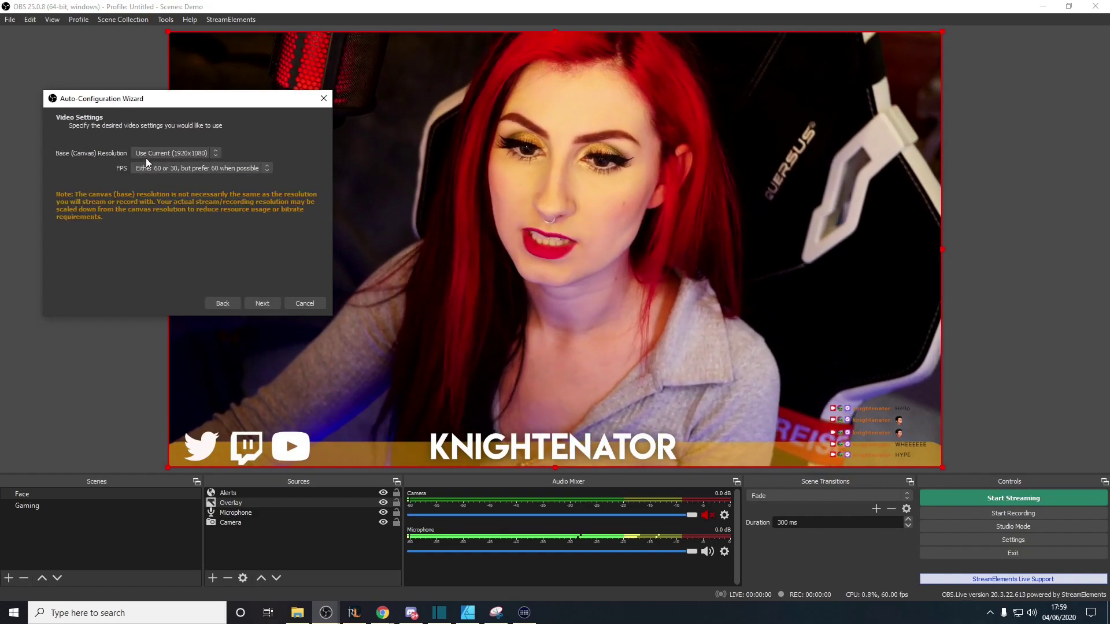
left_click(259, 303)
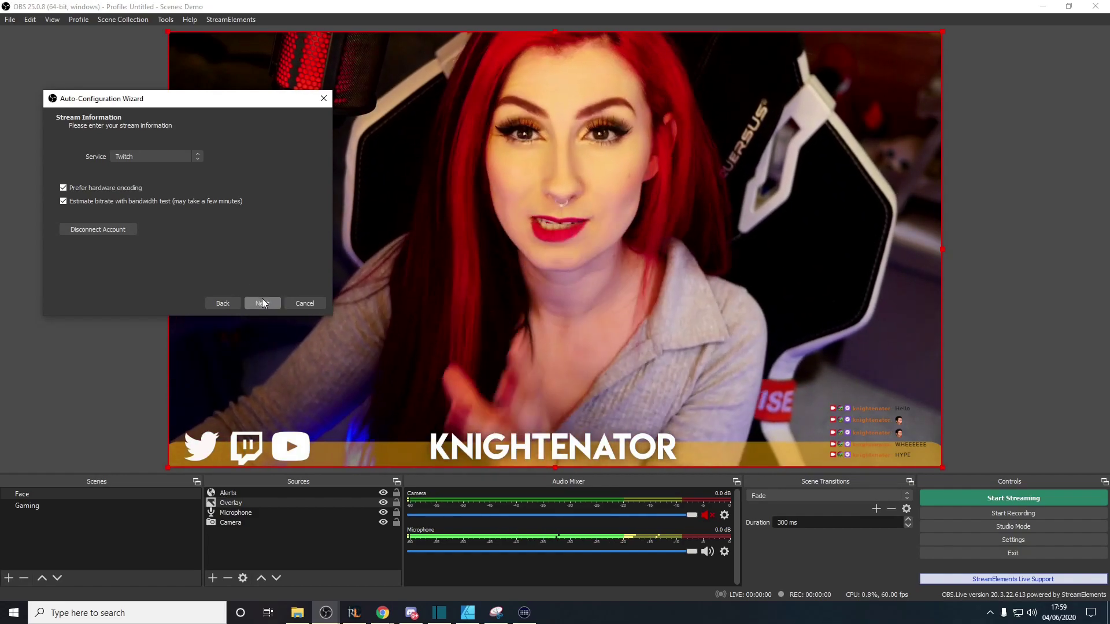
left_click(261, 305)
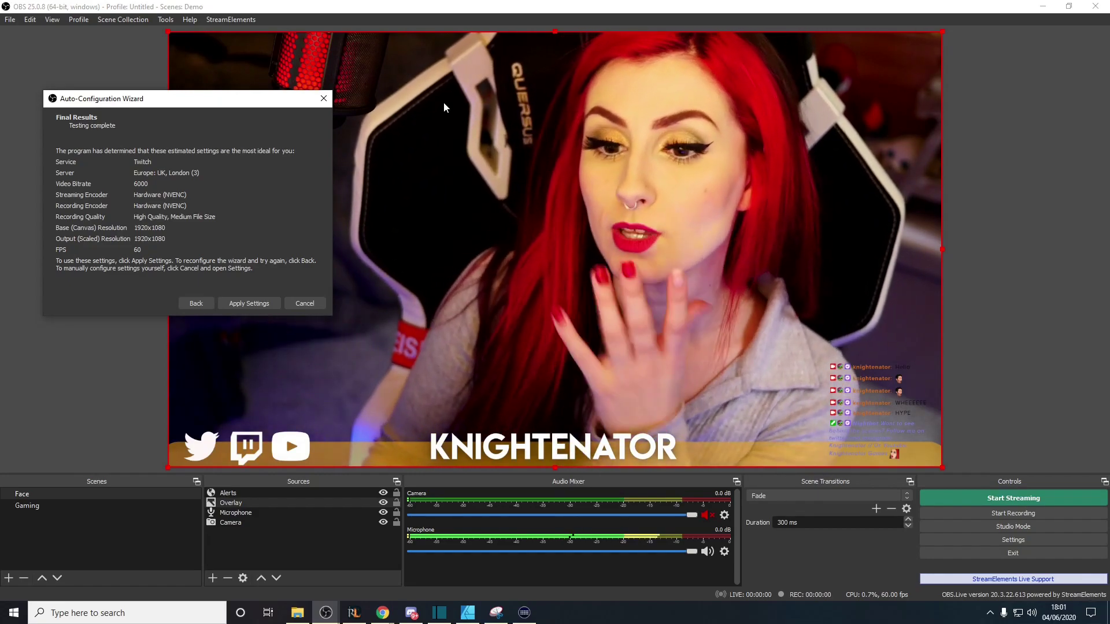
left_click(324, 98)
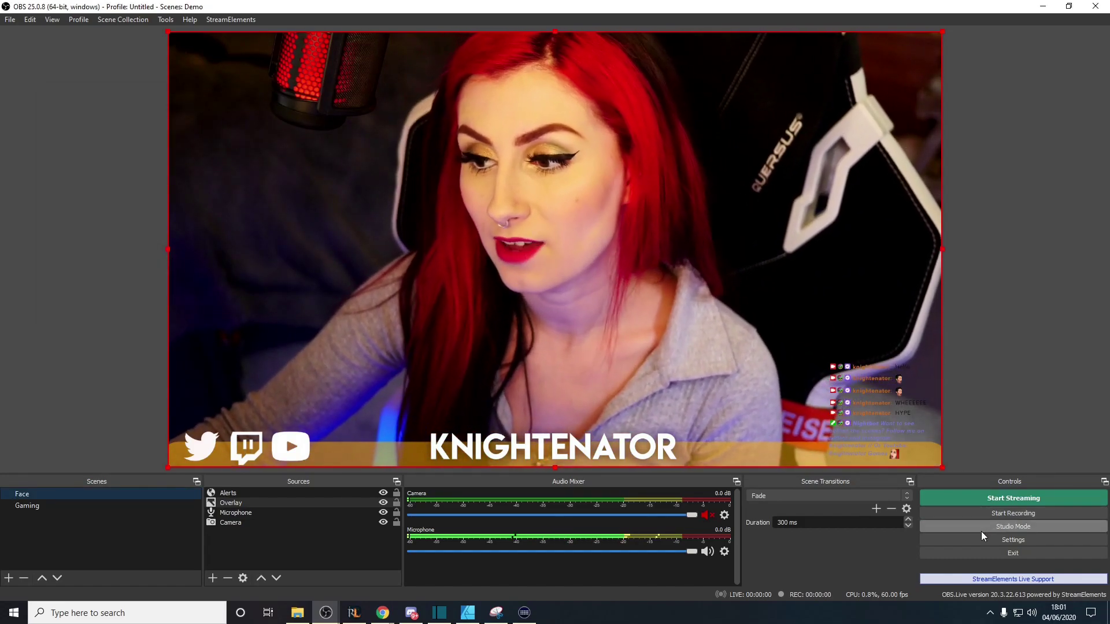
Review the Stream, Output, Audio, Video, Advanced and General settings pages, then close Settings
left_click(980, 536)
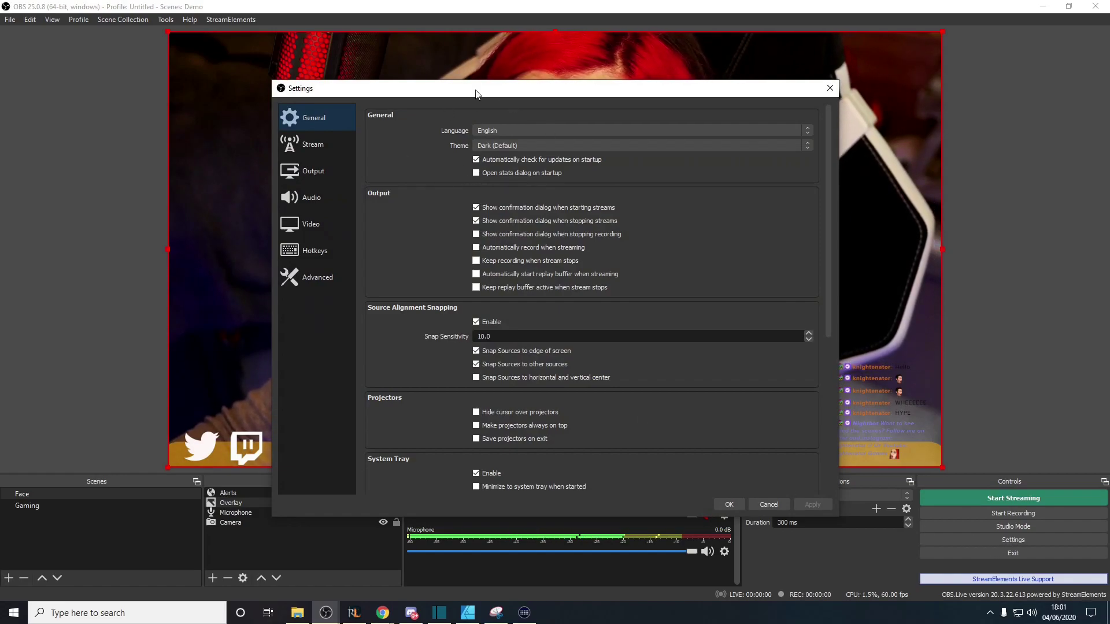
left_click(321, 144)
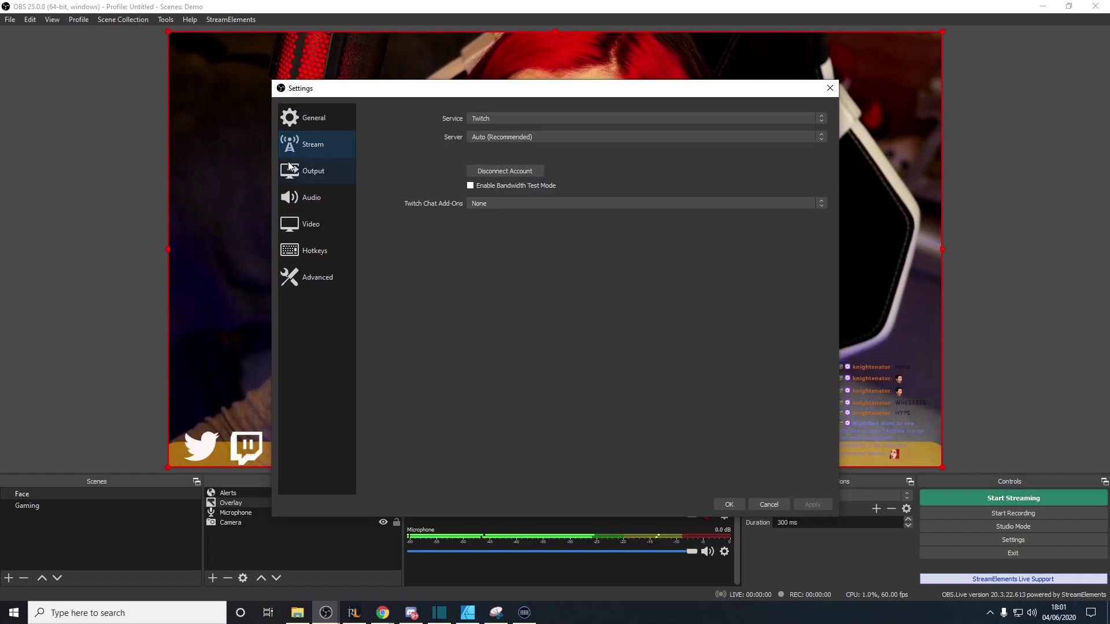
left_click(290, 167)
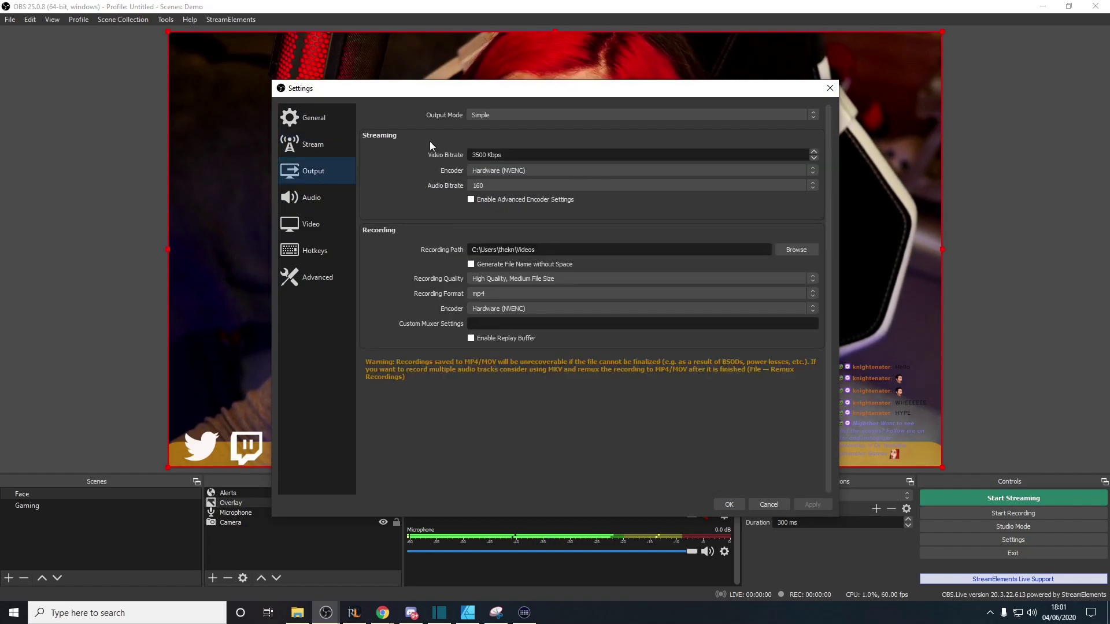
left_click(314, 200)
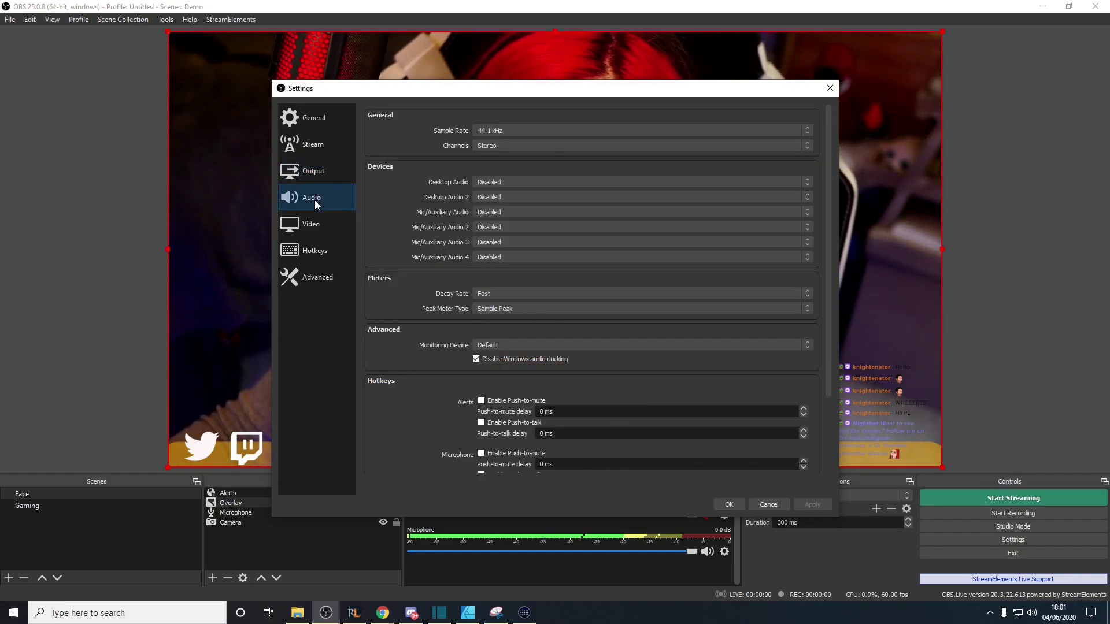
left_click(324, 231)
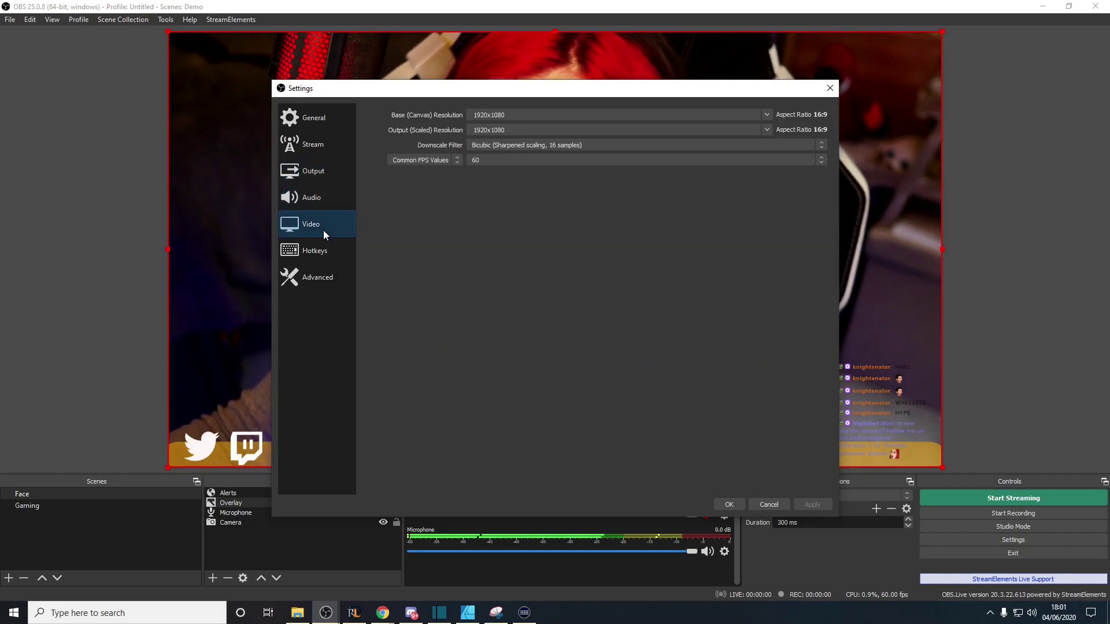
left_click(314, 278)
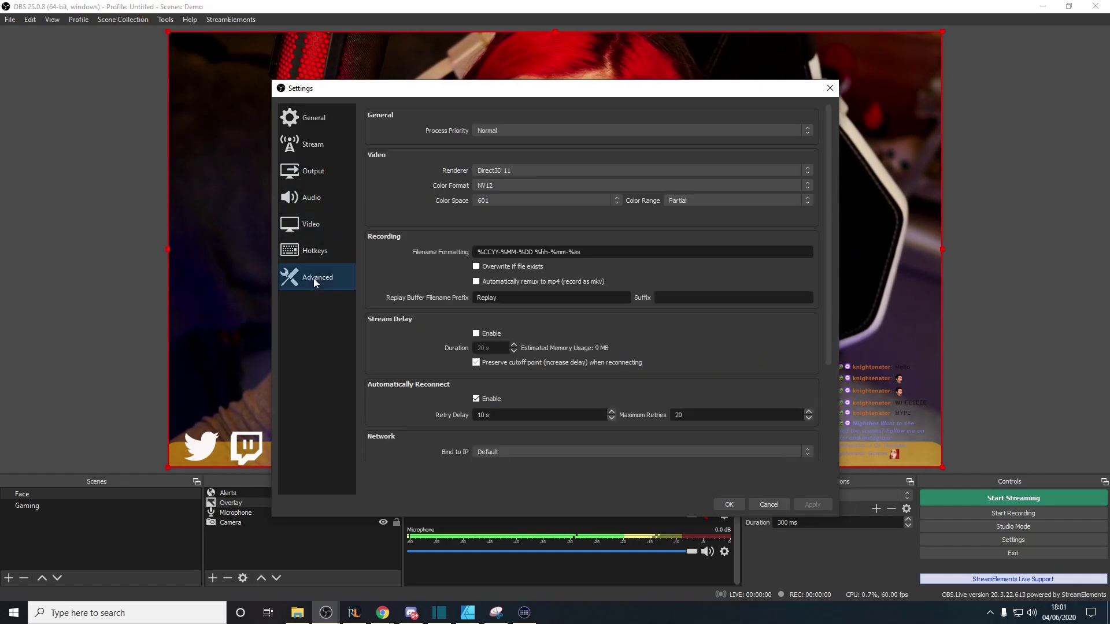
left_click(314, 116)
left_click_drag(484, 93, 730, 144)
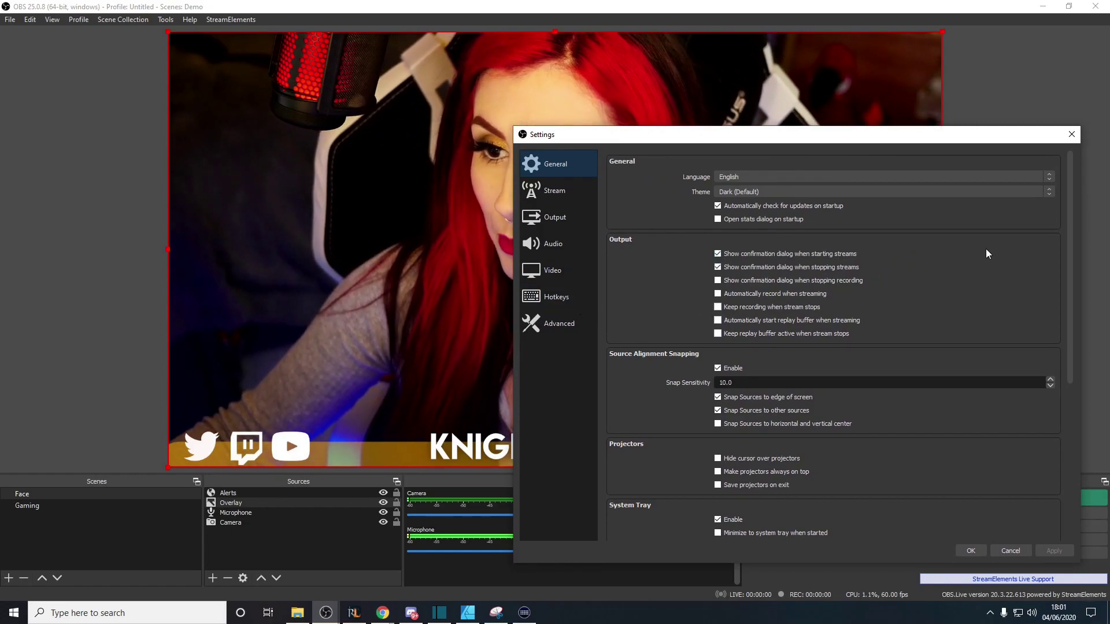
left_click(1068, 135)
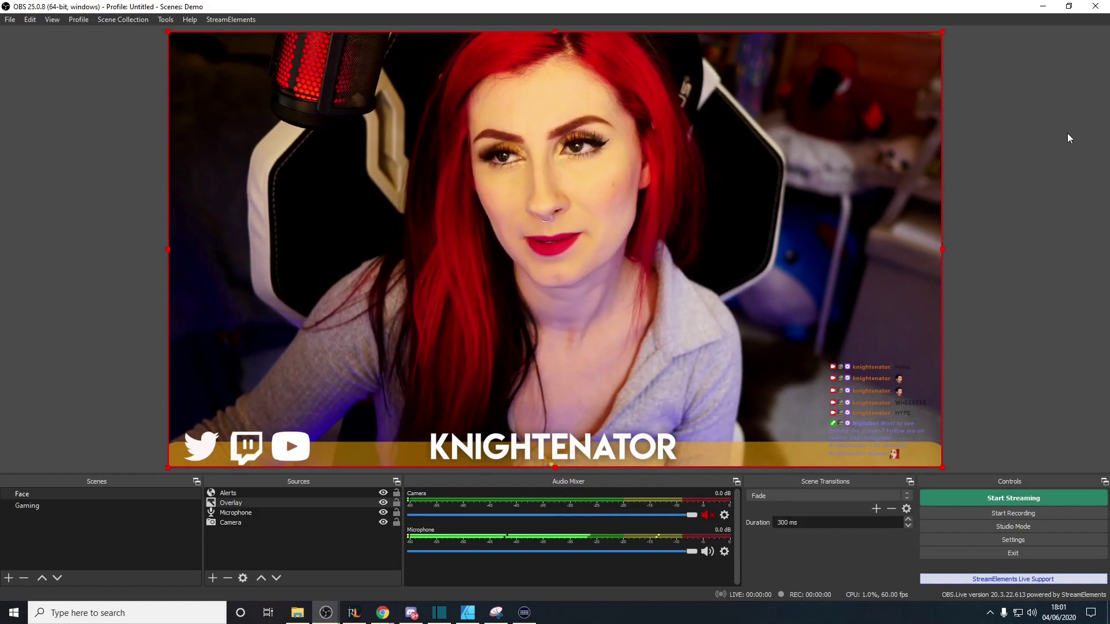